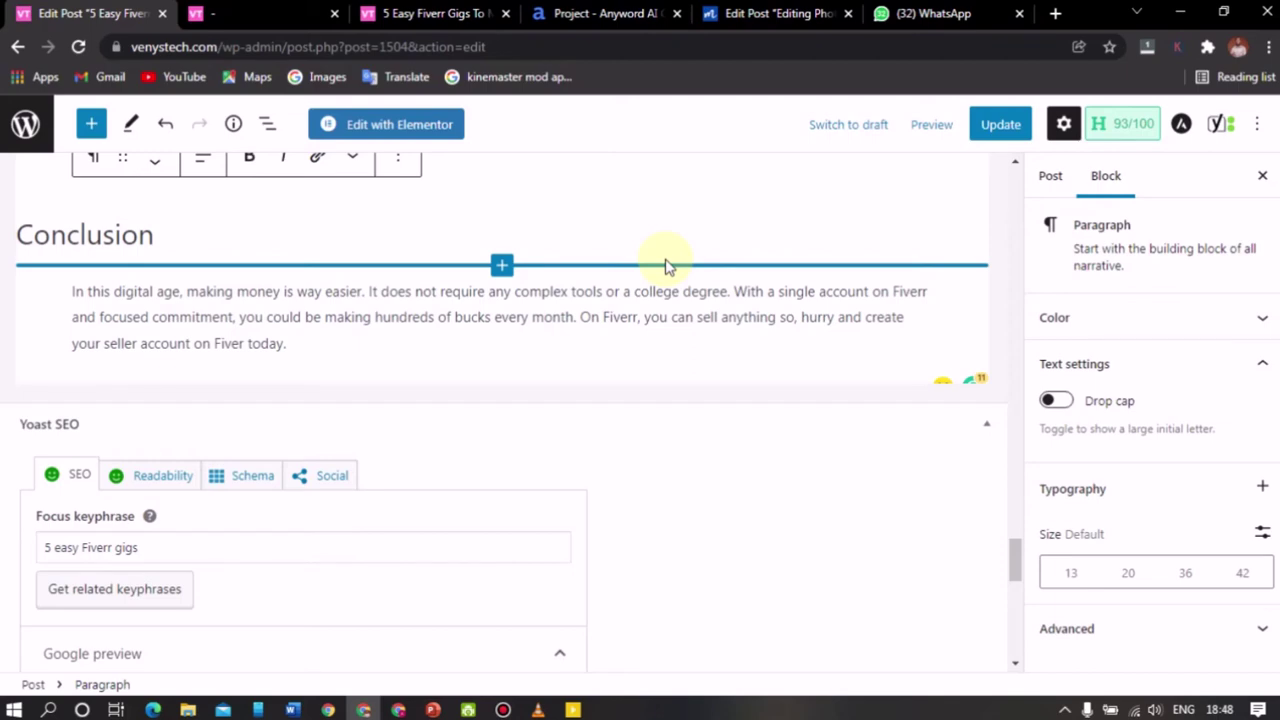
Scroll the editor from the Conclusion back up to the post title and opening paragraphs
left_click_drag(1012, 575, 1018, 193)
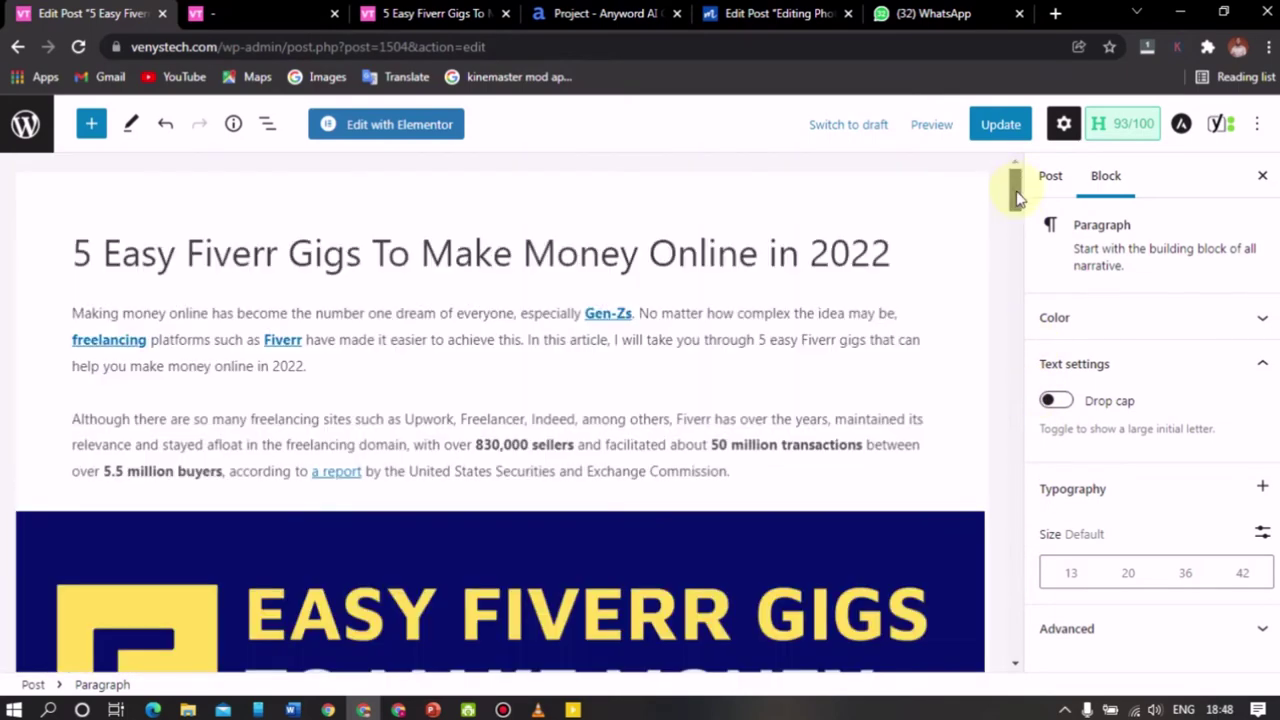
Reload the live Fiverr gigs post and read down through it to the pranking section
left_click(425, 14)
key("F5")
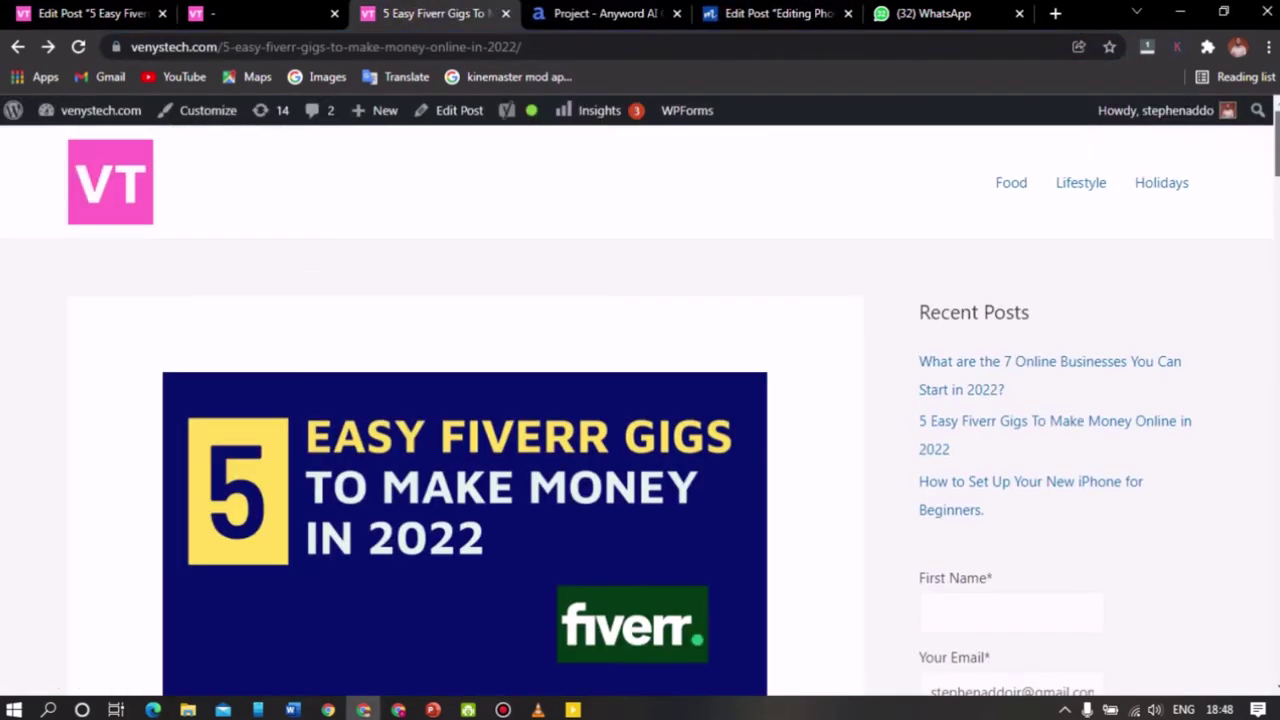
scroll(1202, 224, "down", 1)
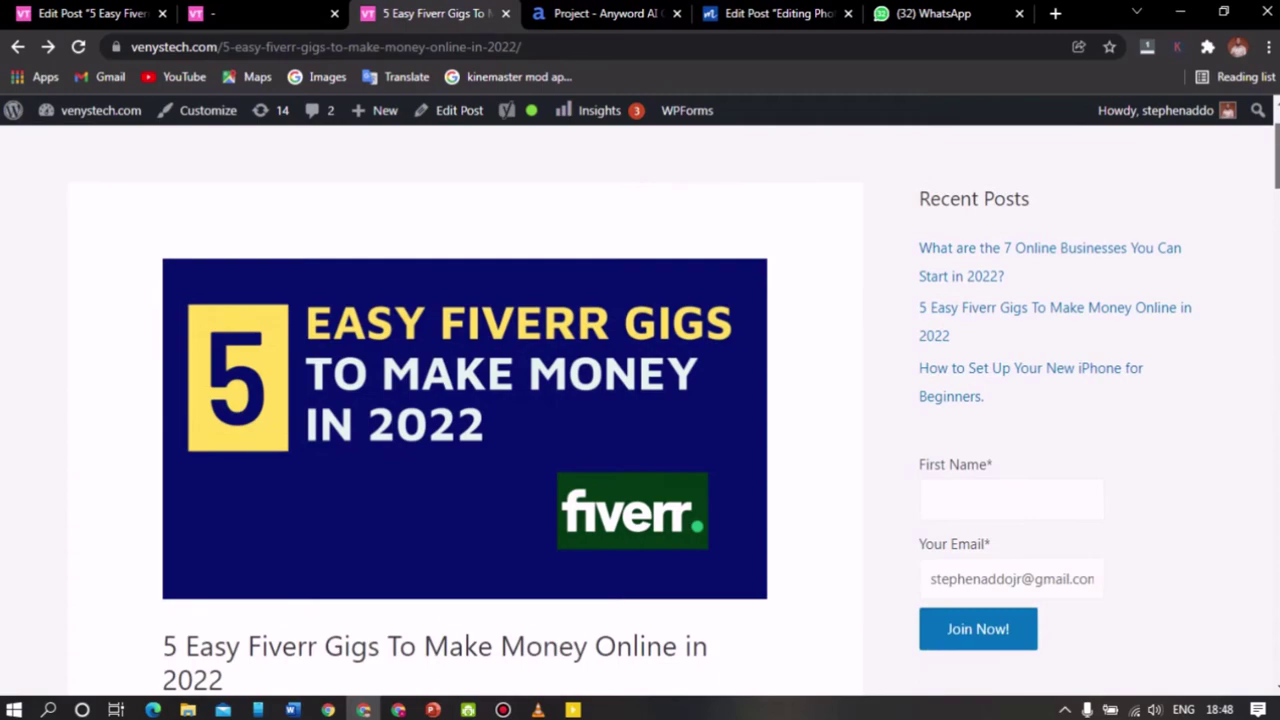
scroll(677, 434, "down", 2)
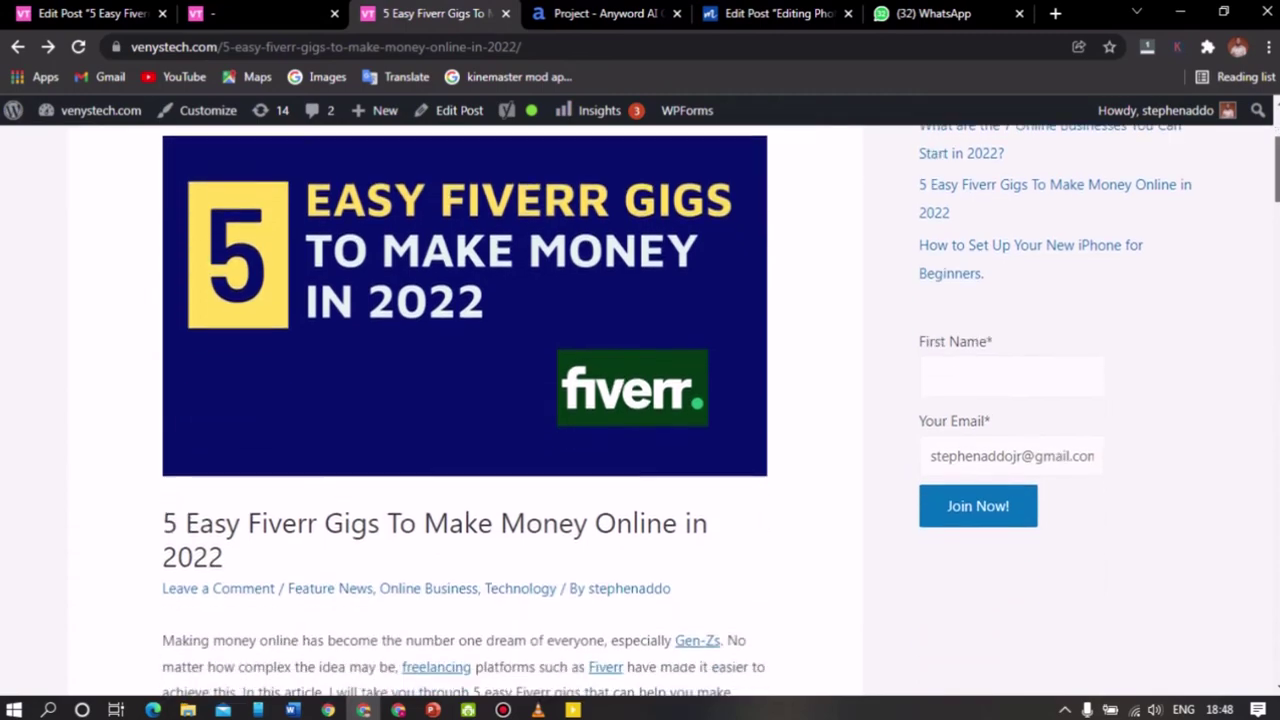
scroll(1268, 290, "down", 8)
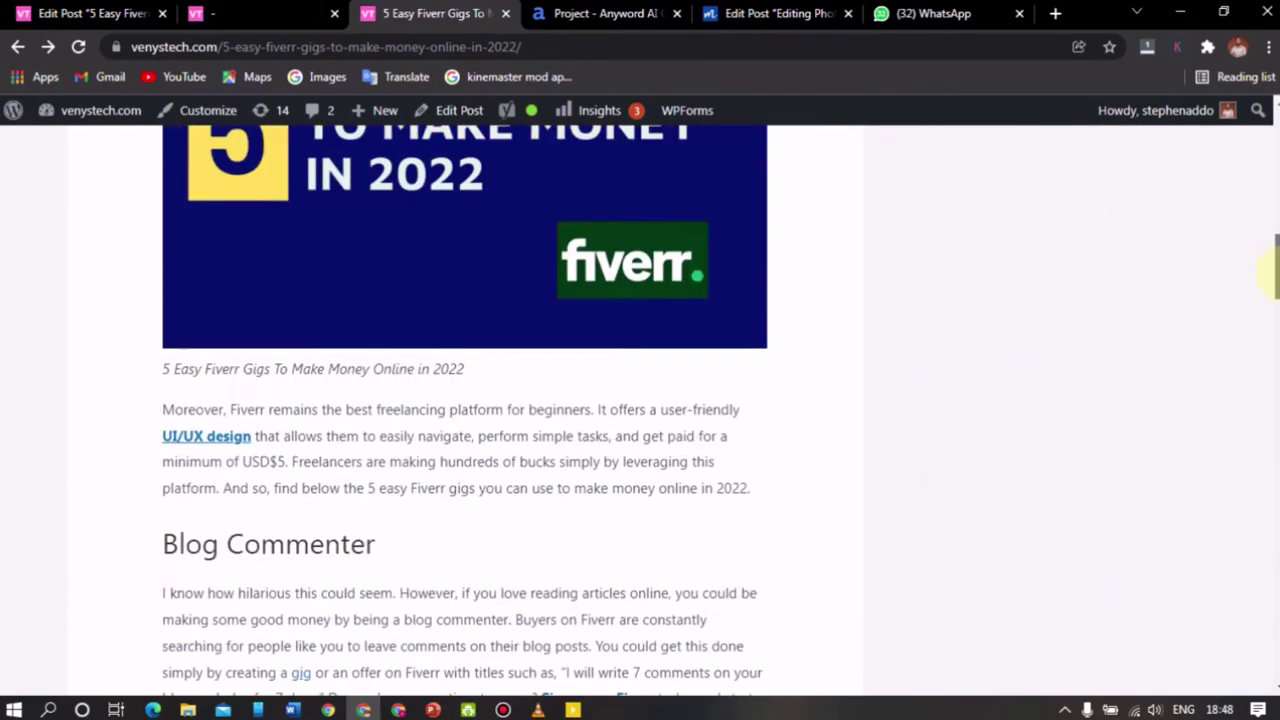
scroll(1268, 290, "down", 16)
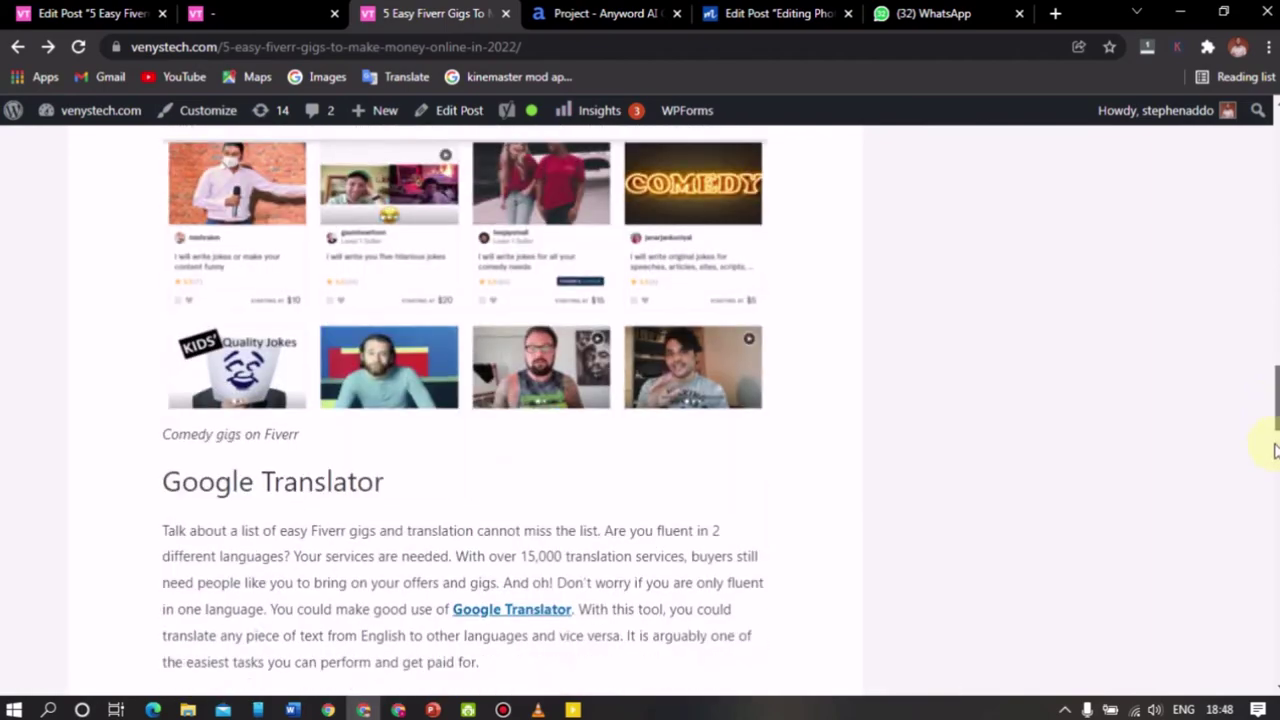
scroll(1270, 517, "down", 10)
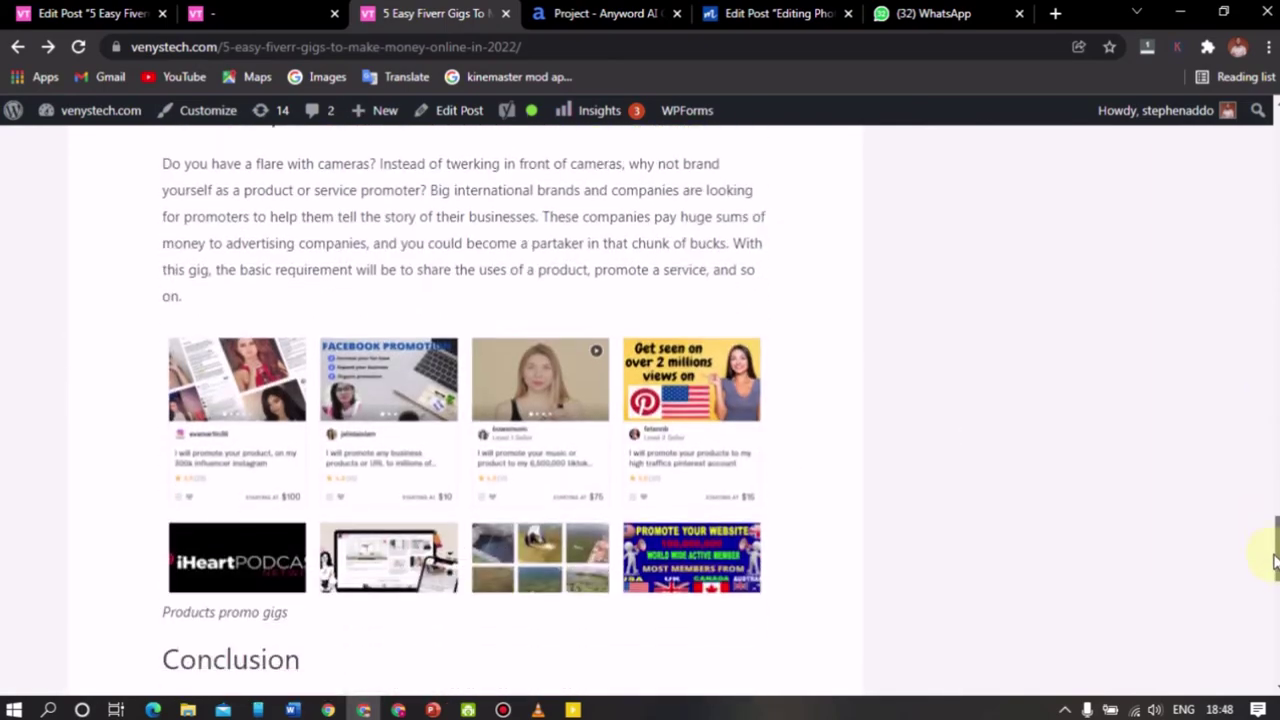
scroll(1274, 595, "down", 3)
scroll(1274, 610, "up", 12)
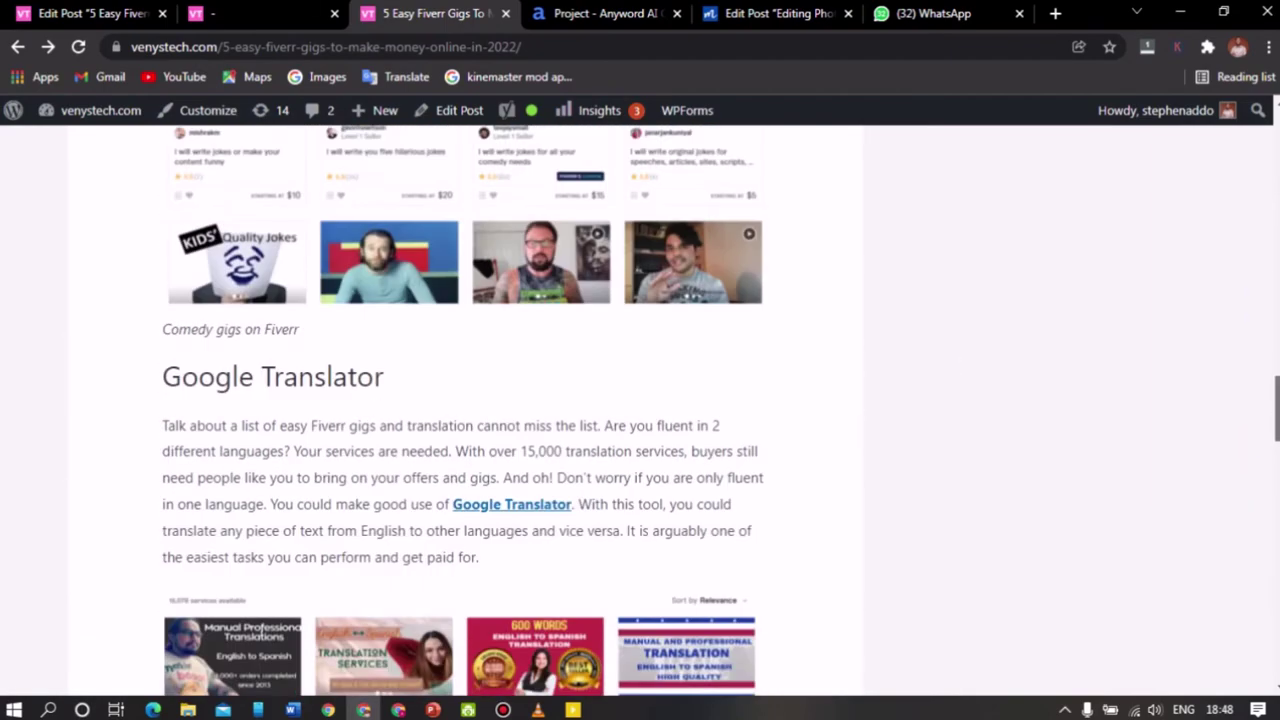
scroll(465, 410, "up", 10)
scroll(465, 410, "down", 5)
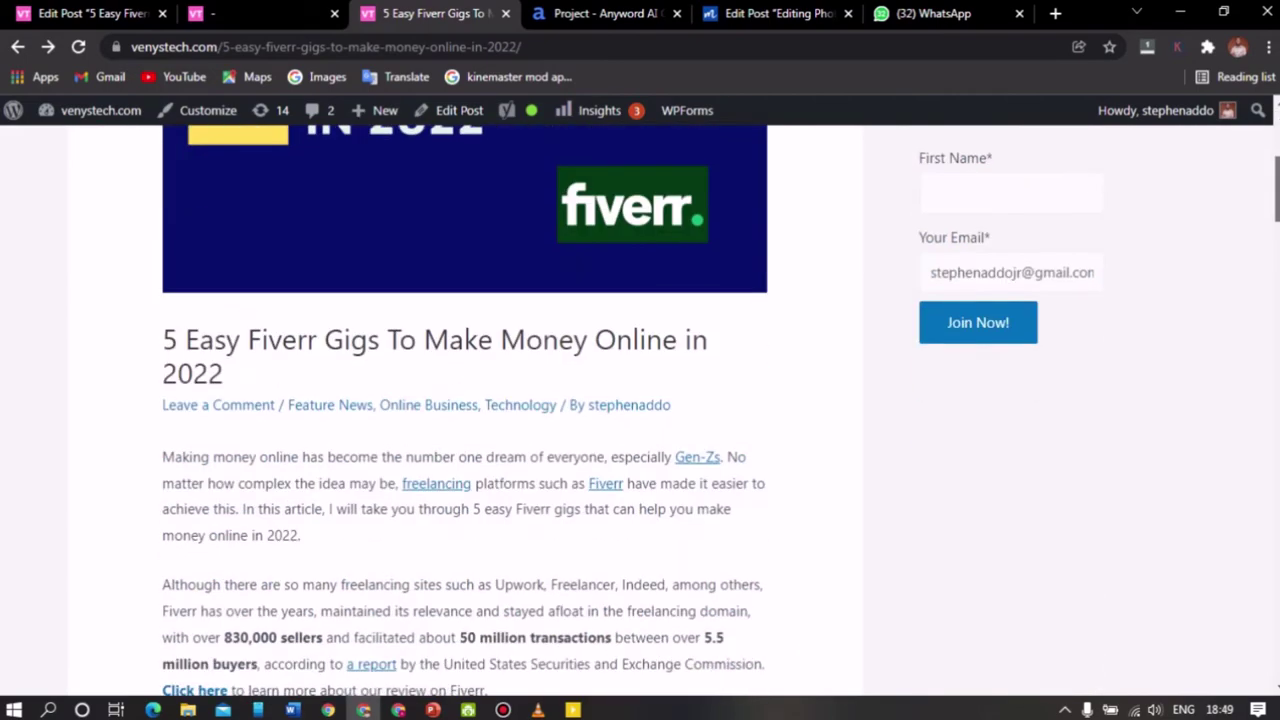
scroll(465, 410, "down", 10)
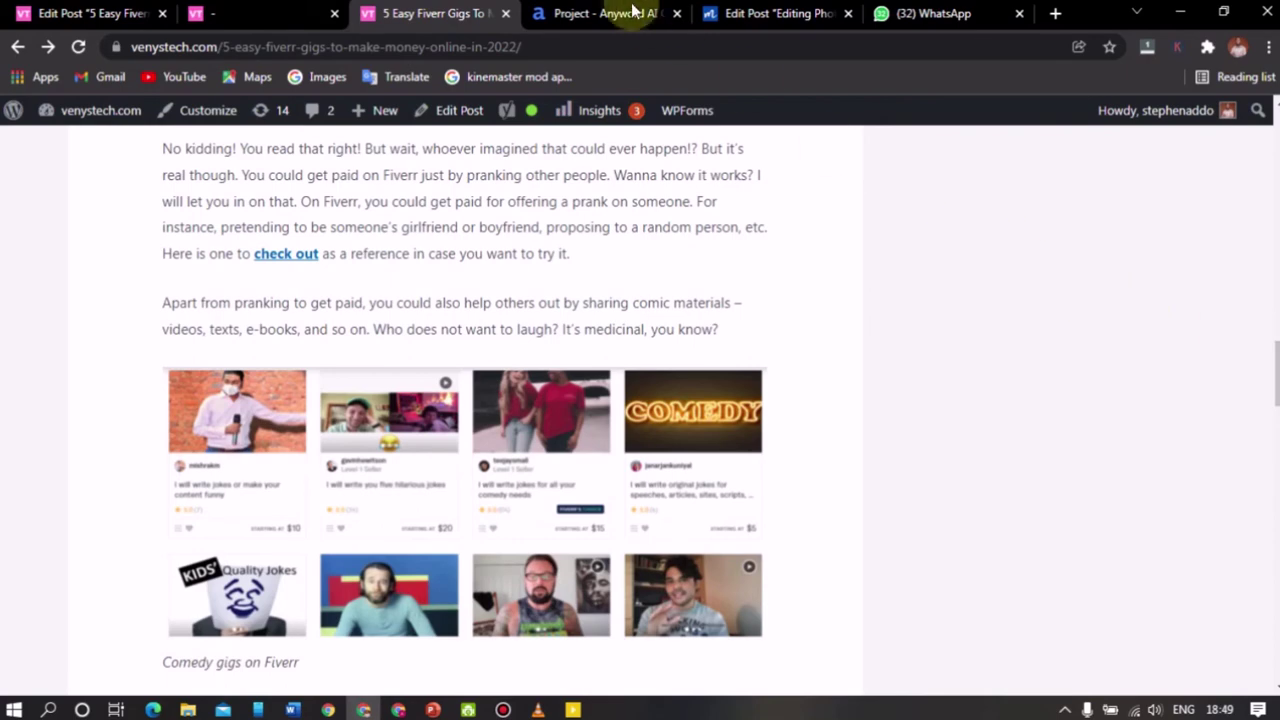
In the editor, inspect the Gen-Zs link, confirming it points to t.ly/fe5Fz
left_click(85, 12)
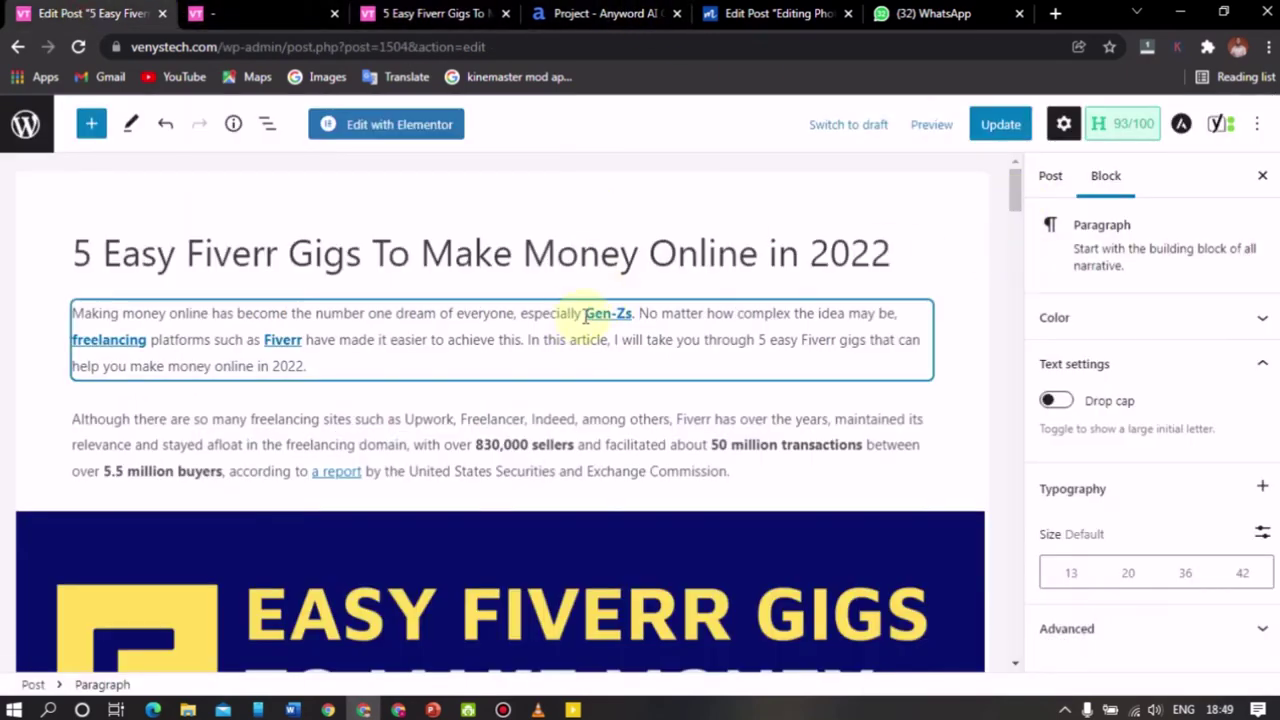
left_click_drag(585, 313, 628, 320)
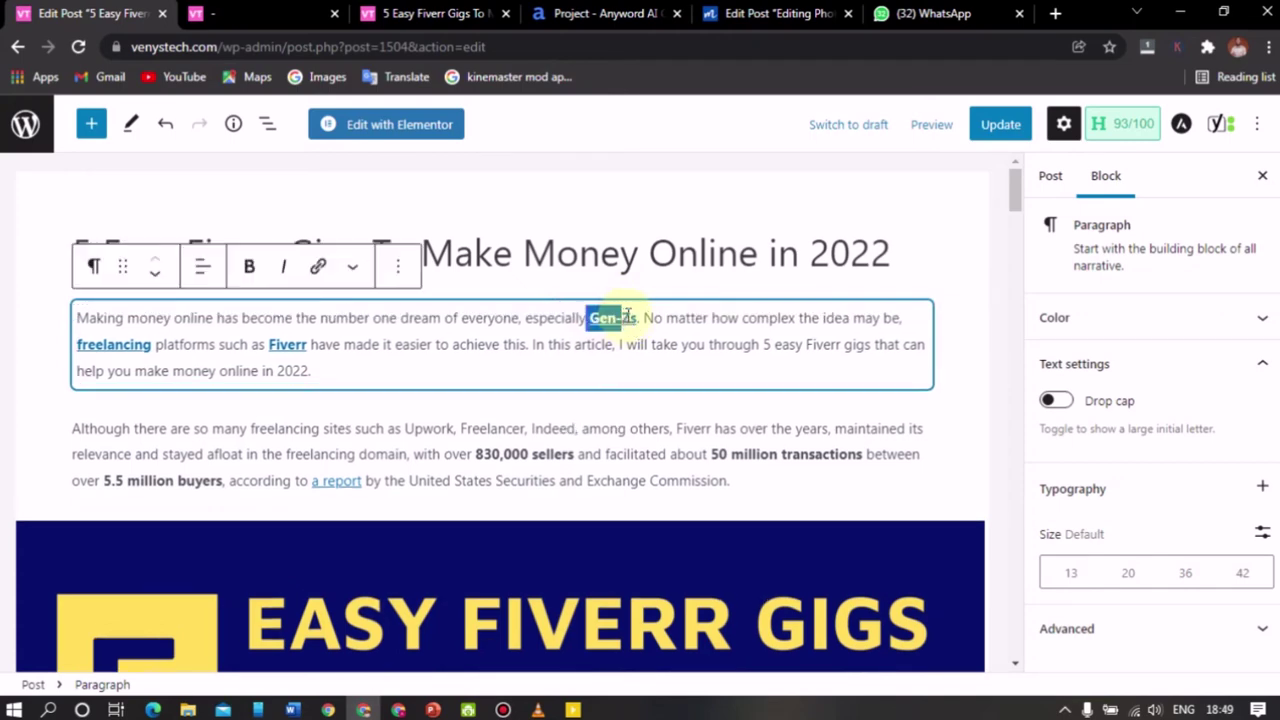
left_click(632, 316)
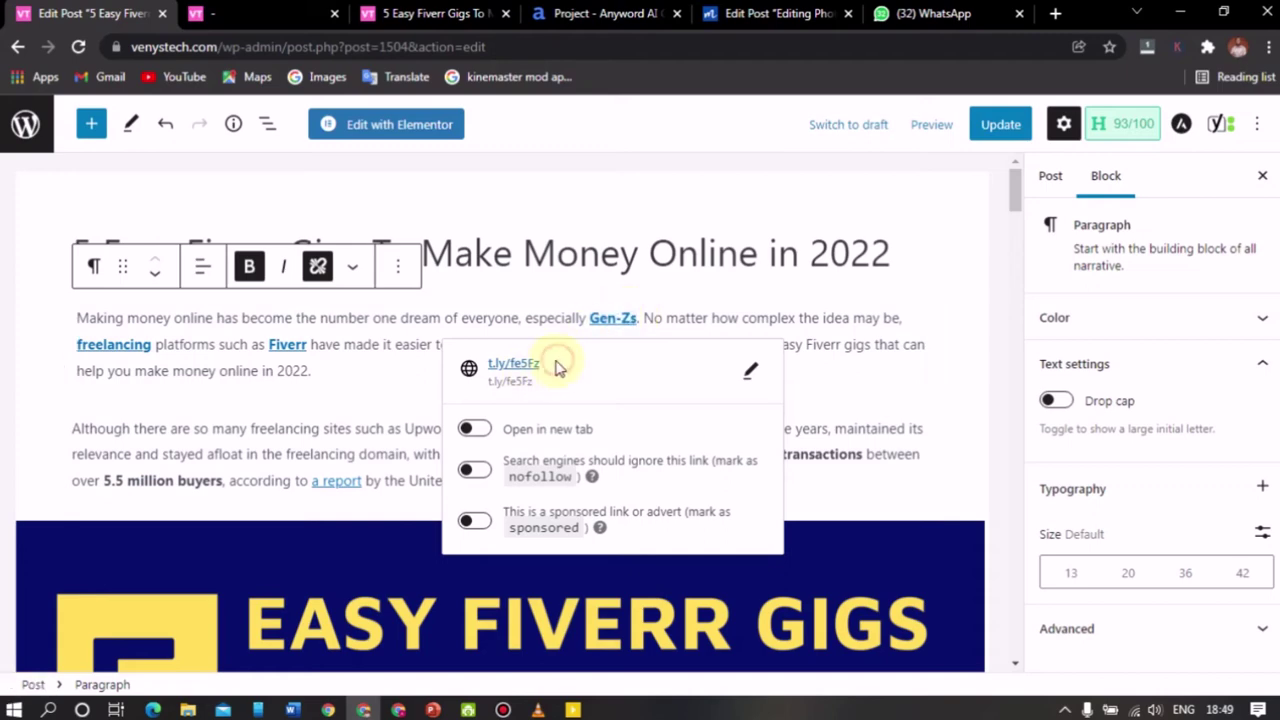
left_click_drag(557, 368, 486, 363)
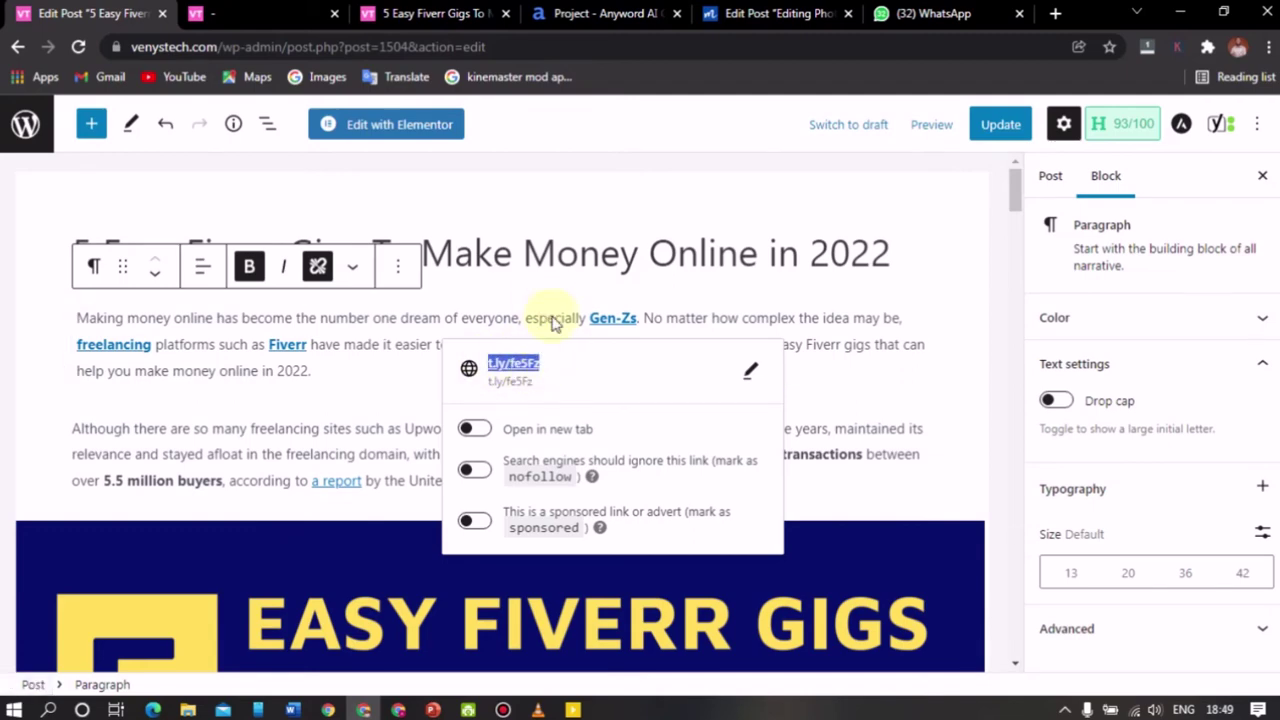
left_click(553, 323)
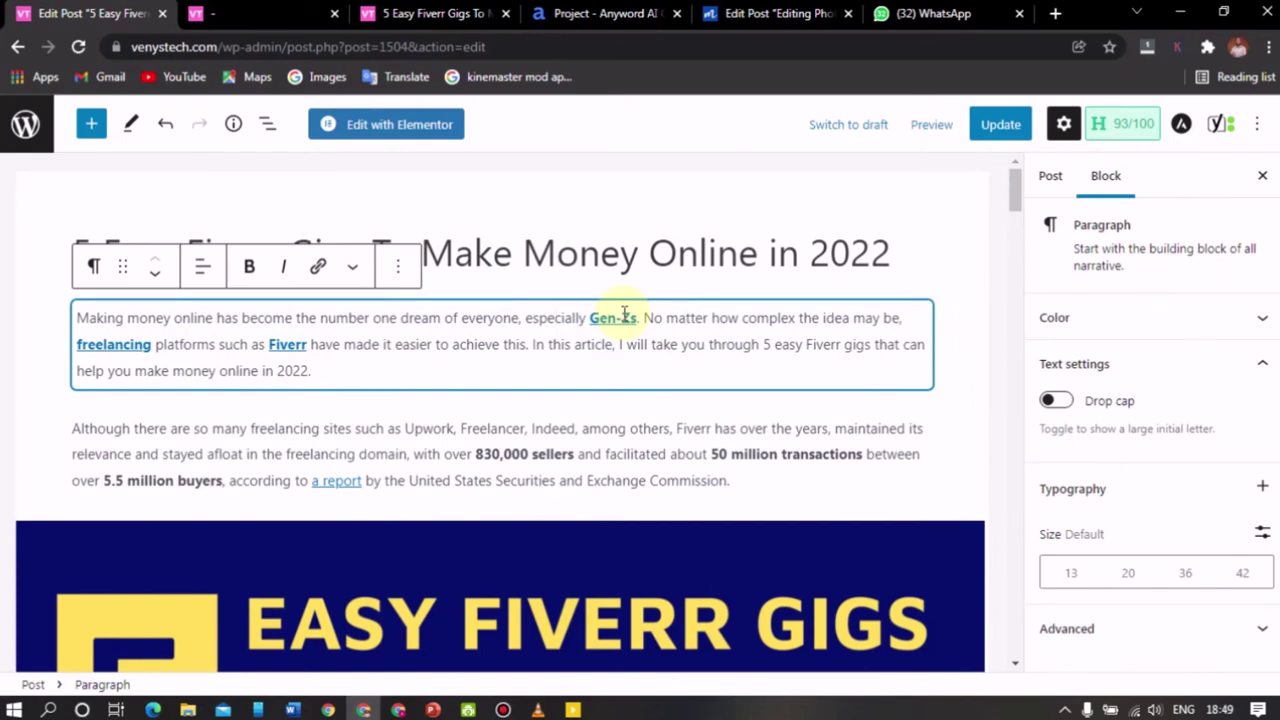
Search Google for 'gen z' in a new tab
left_click(1055, 13)
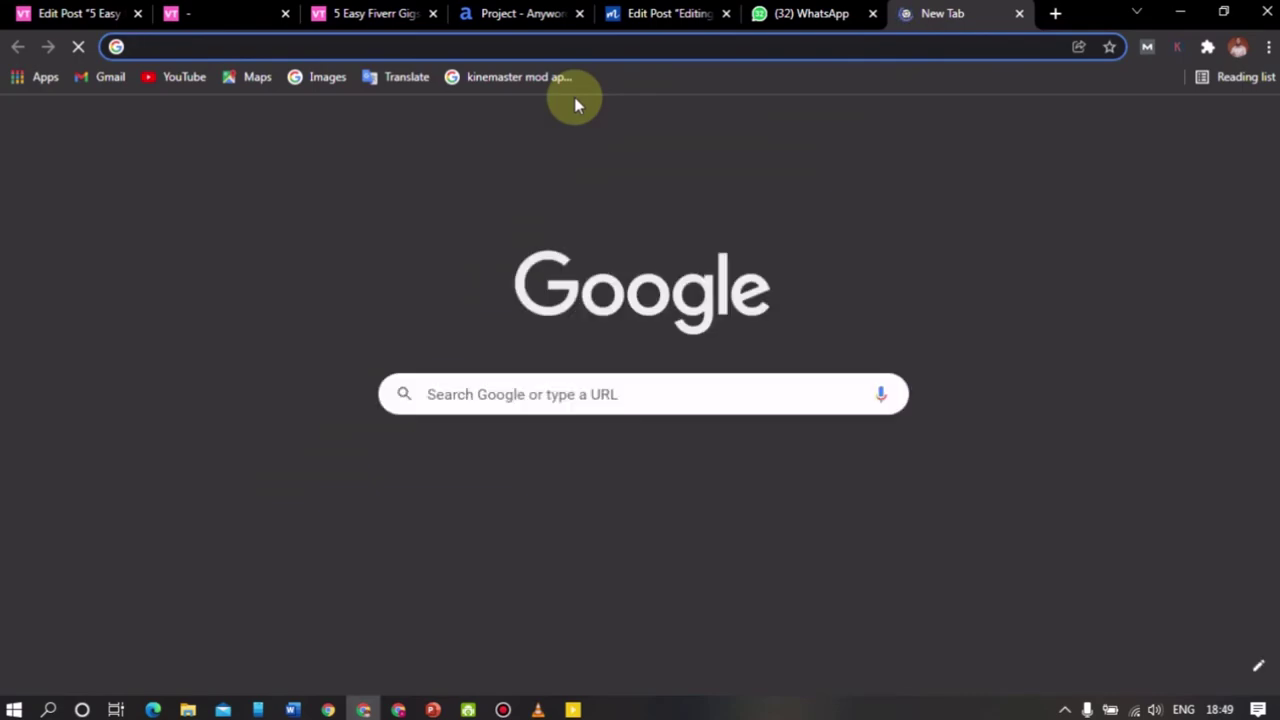
type("gen z")
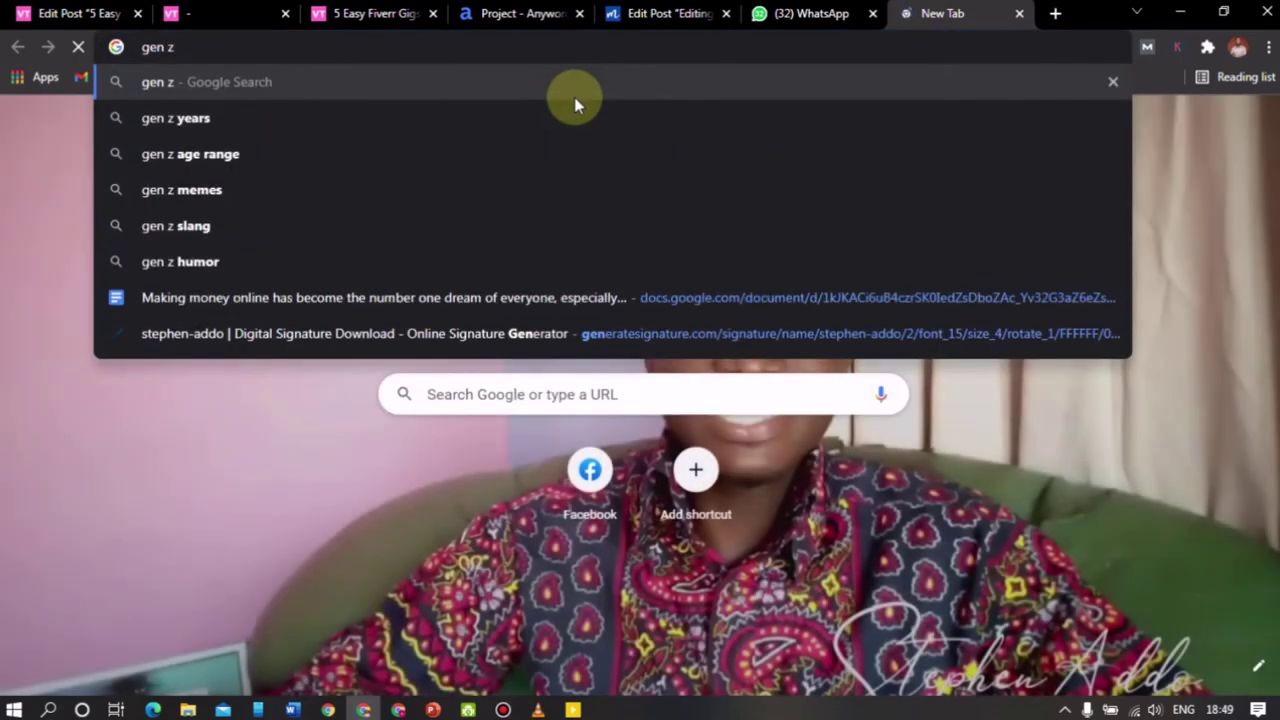
key("Return")
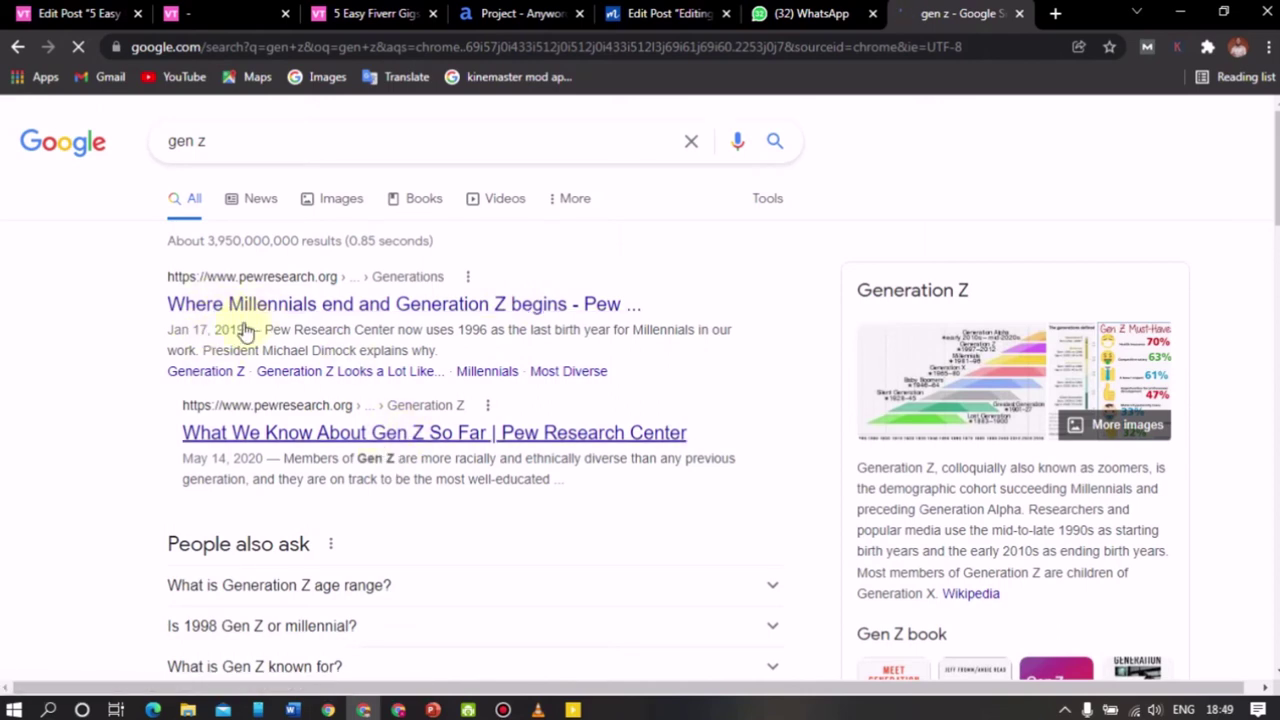
Copy the link address of the top Pew Research 'Where Millennials end and Generation Z begins' result
left_click(288, 308)
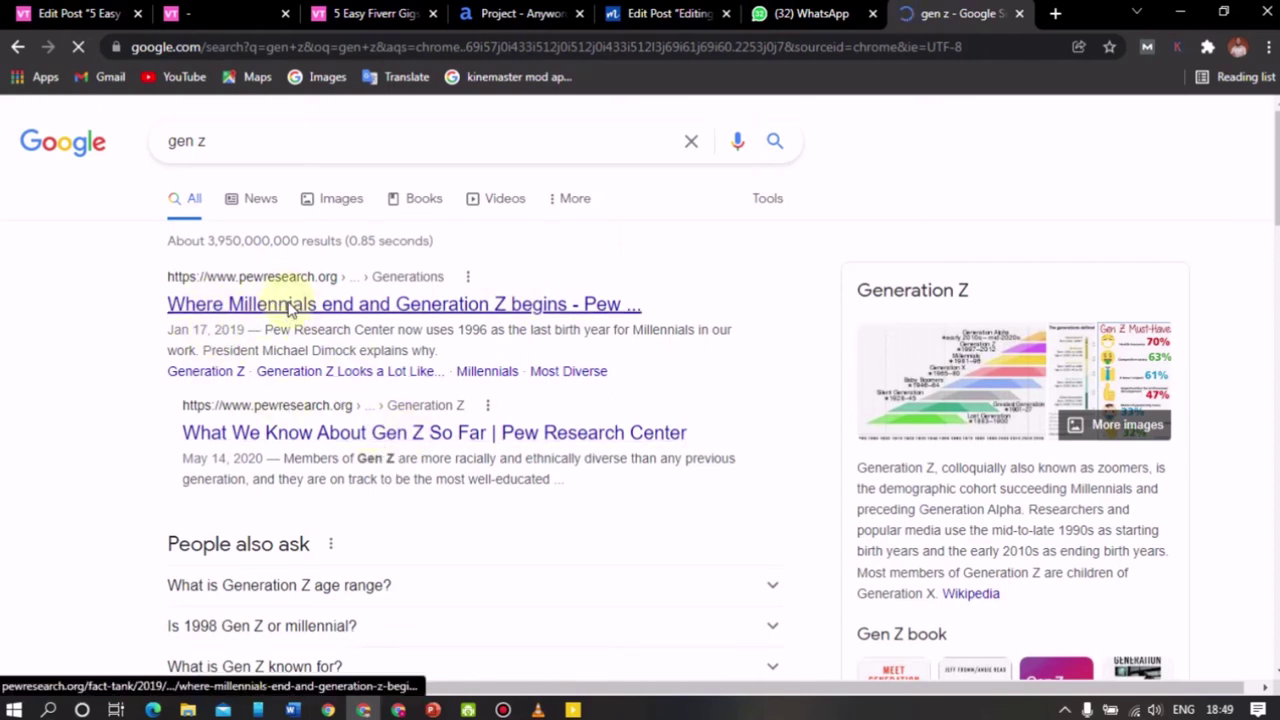
right_click(288, 308)
left_click(345, 466)
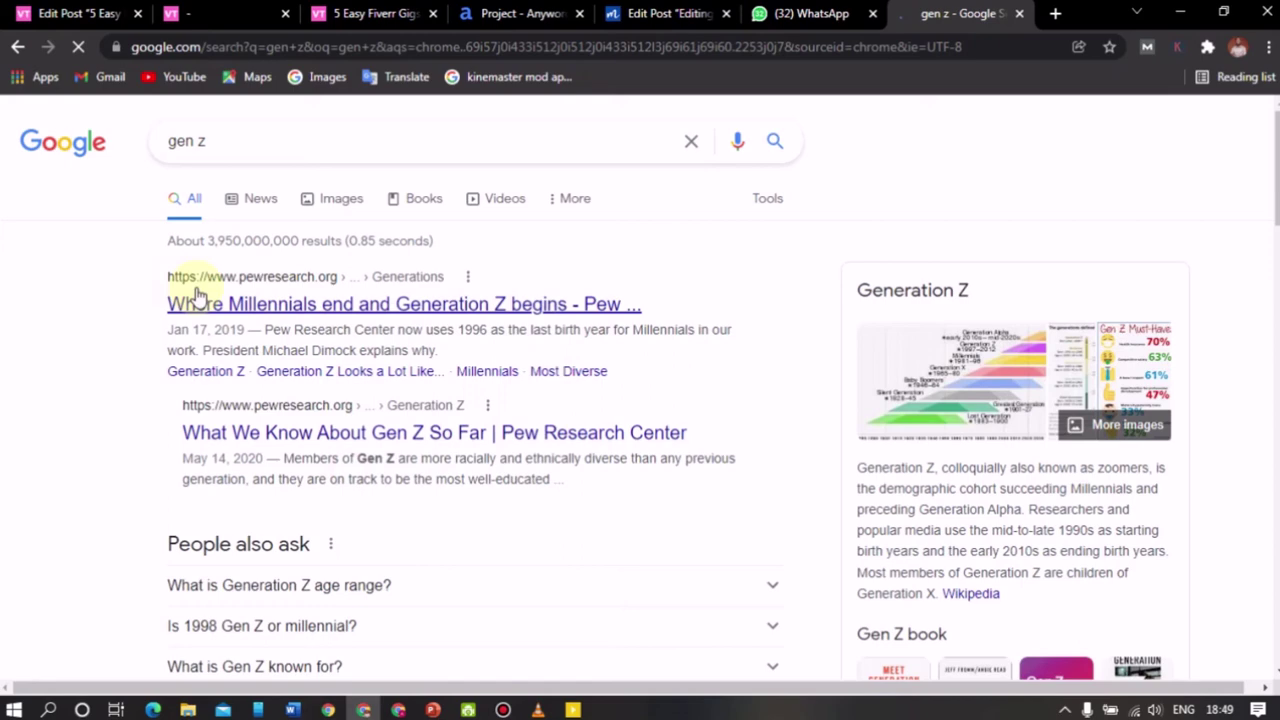
left_click(350, 13)
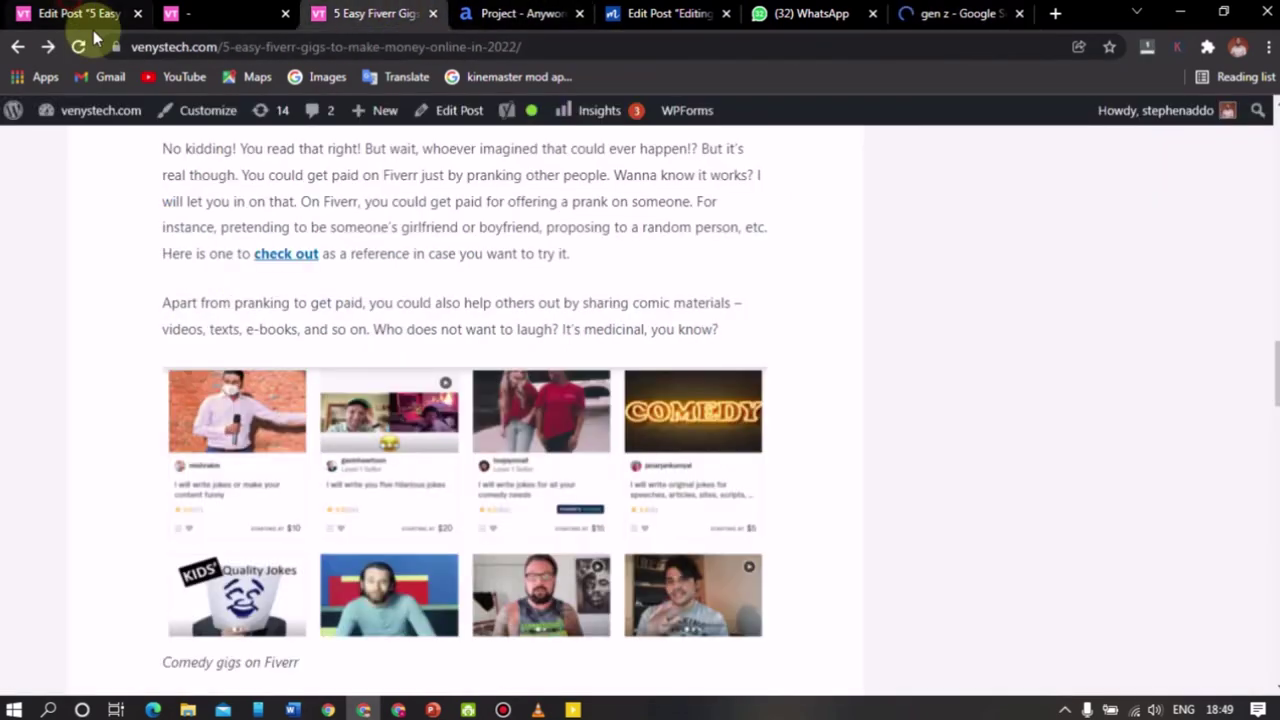
left_click(88, 14)
left_click(592, 318)
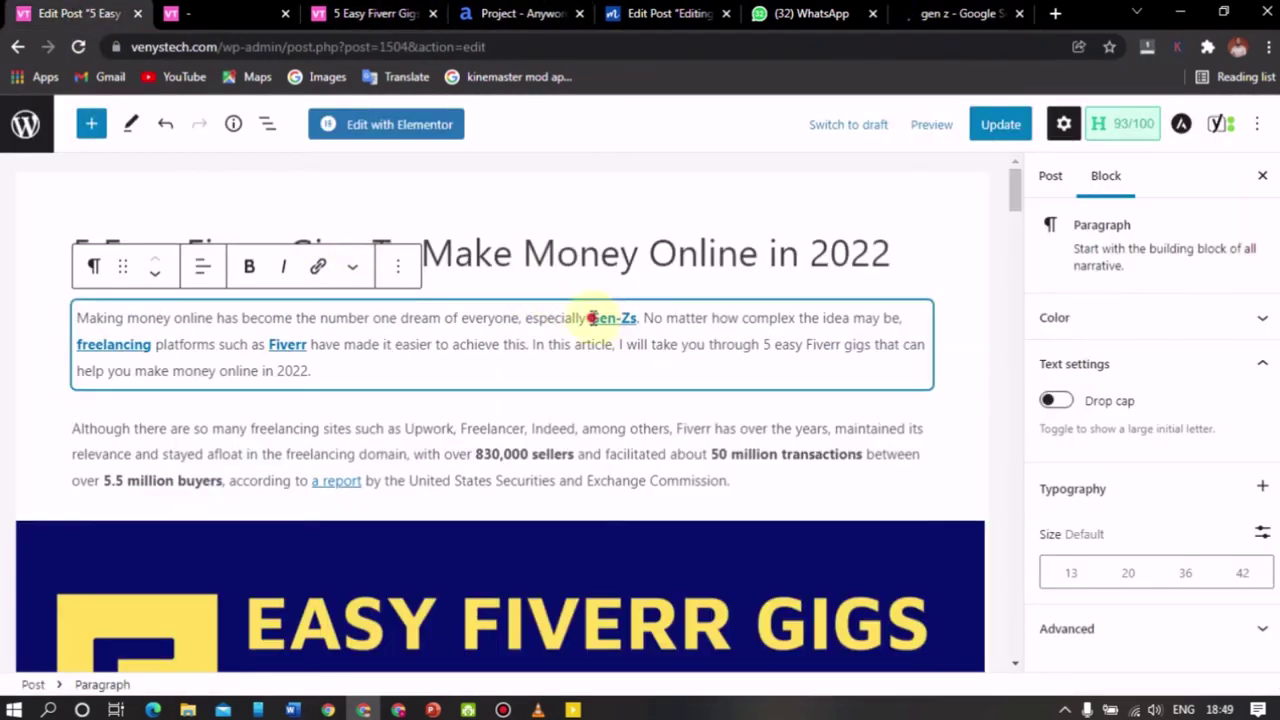
left_click_drag(588, 318, 636, 318)
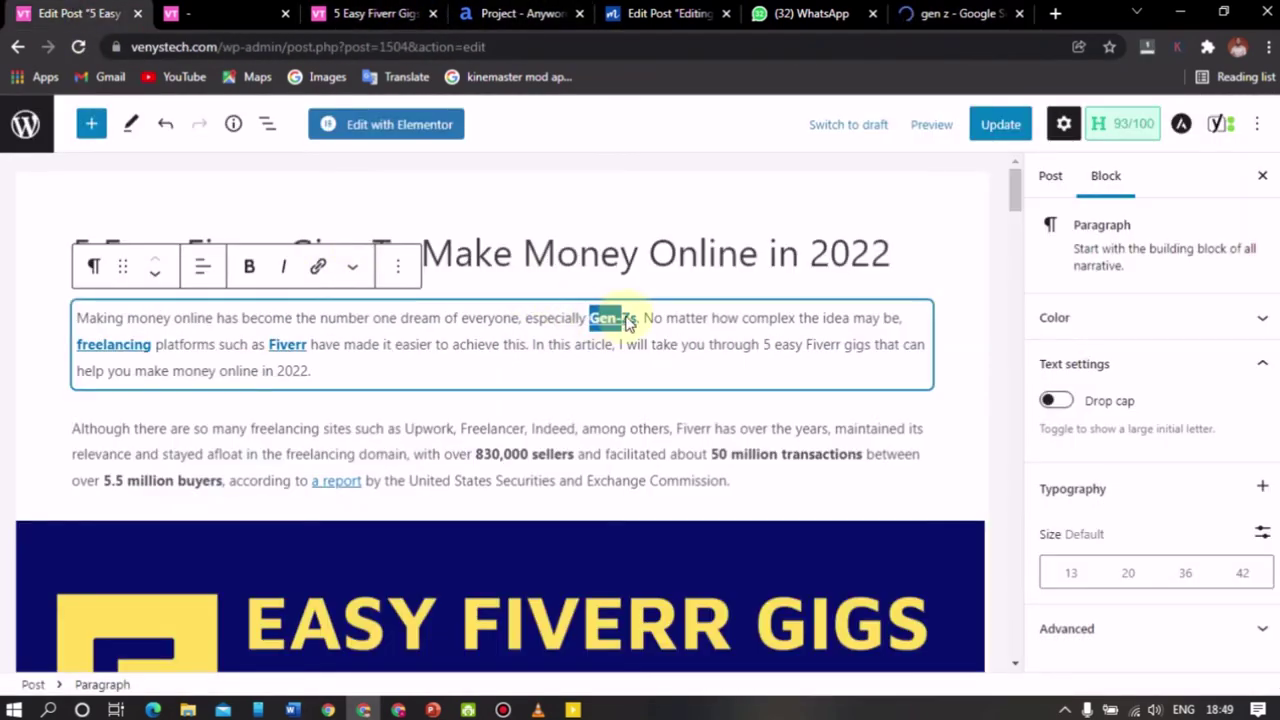
left_click(317, 268)
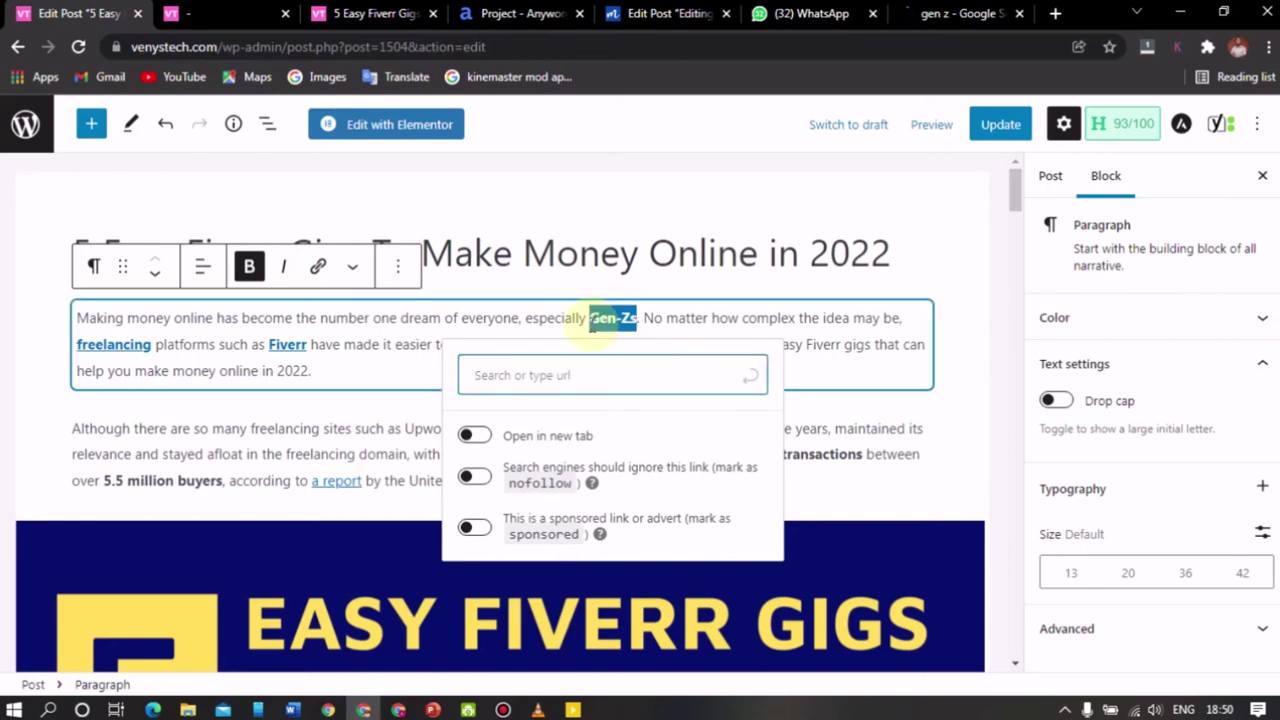
key("Escape")
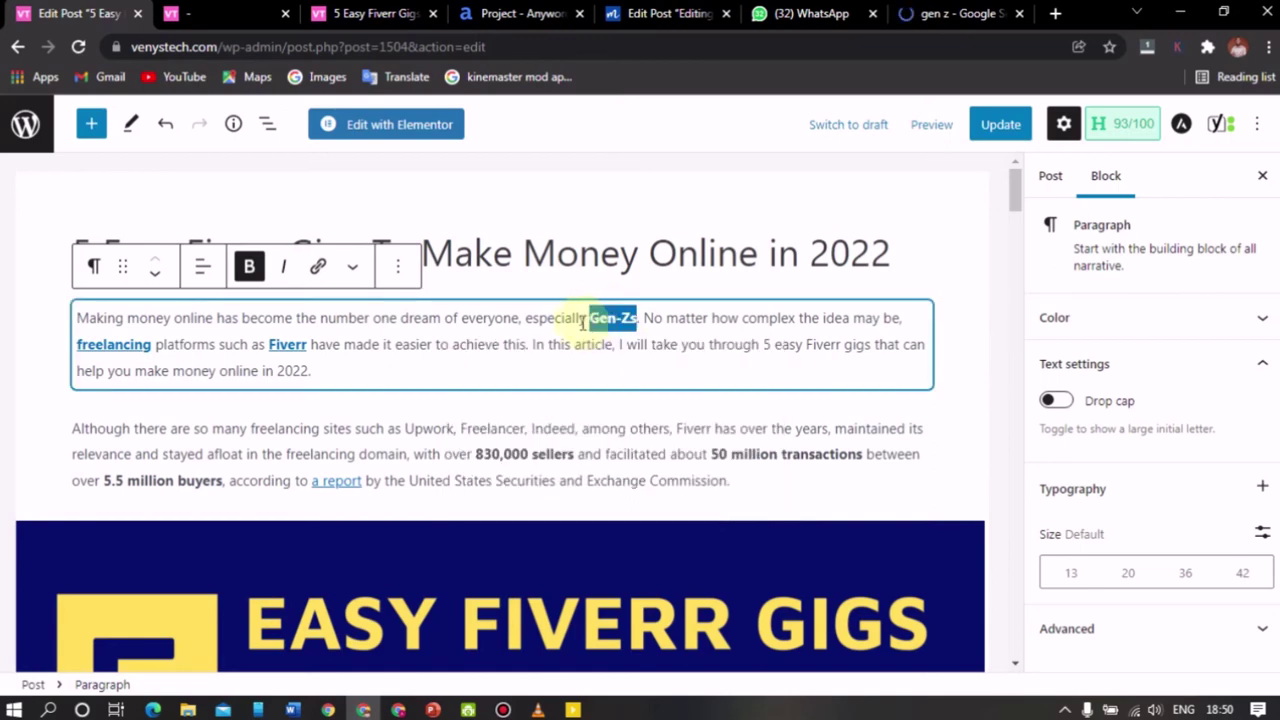
left_click(585, 318)
left_click_drag(587, 318, 640, 318)
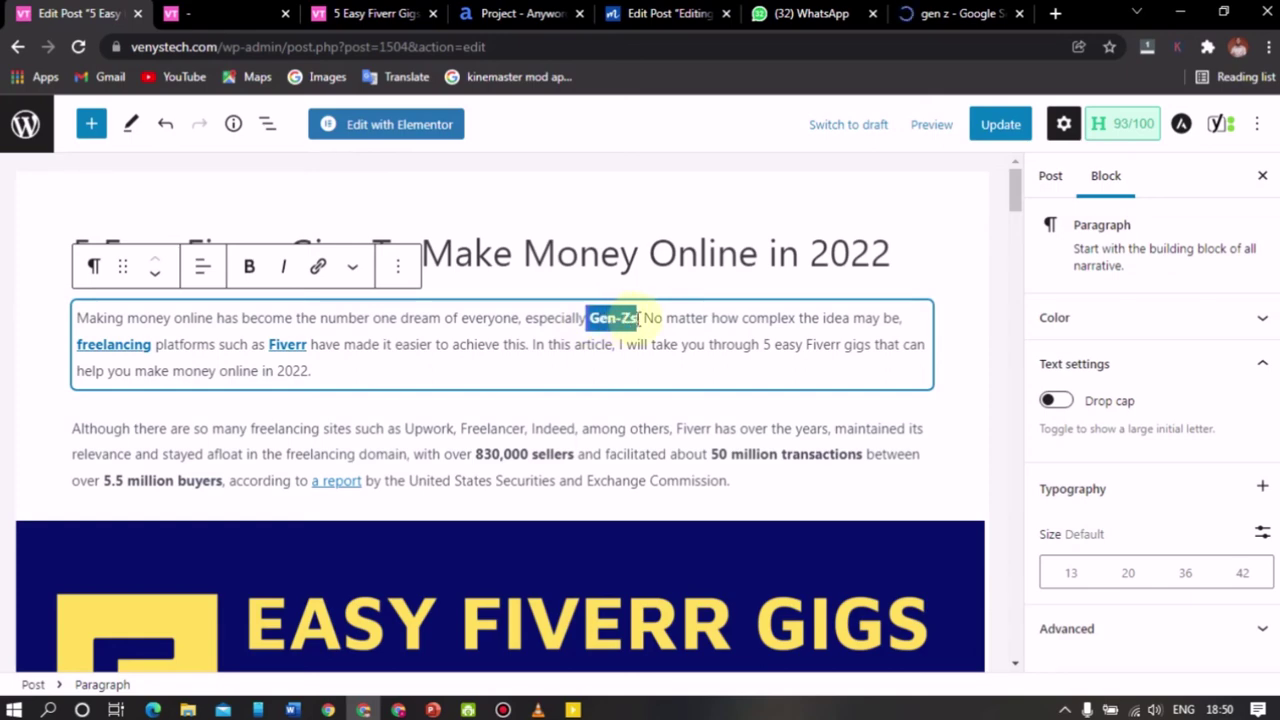
left_click(593, 317)
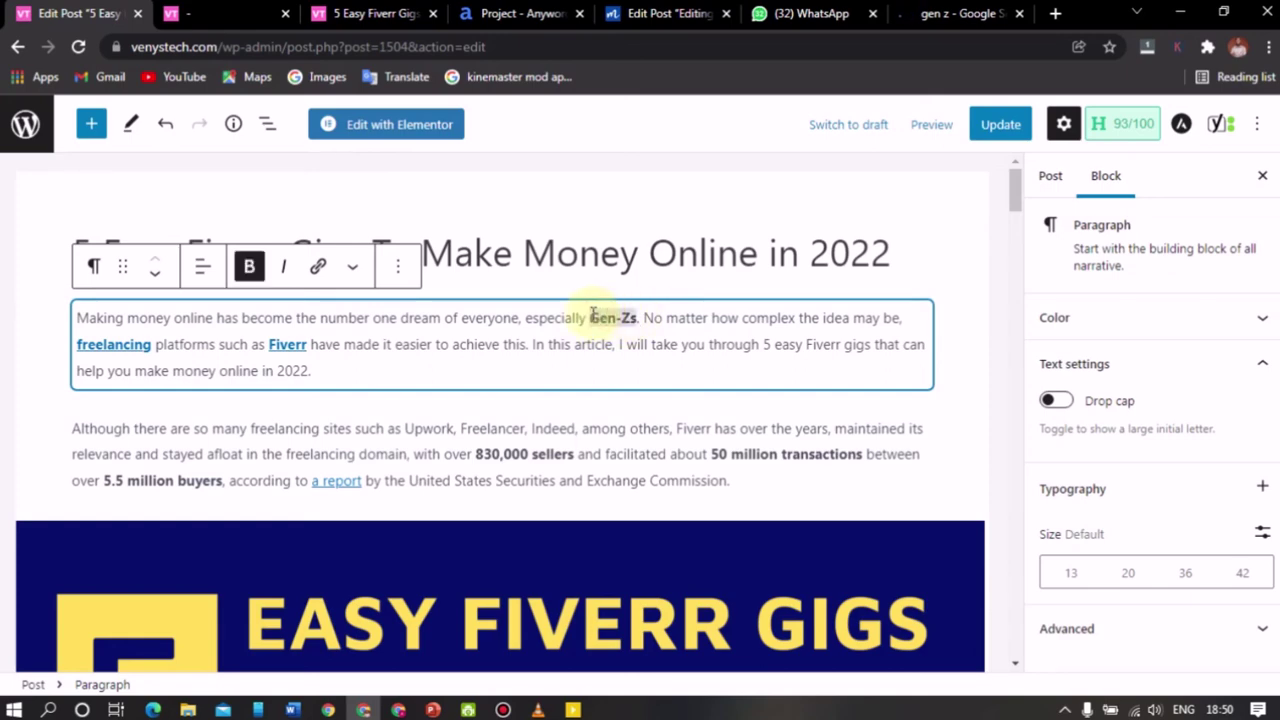
left_click_drag(592, 318, 636, 318)
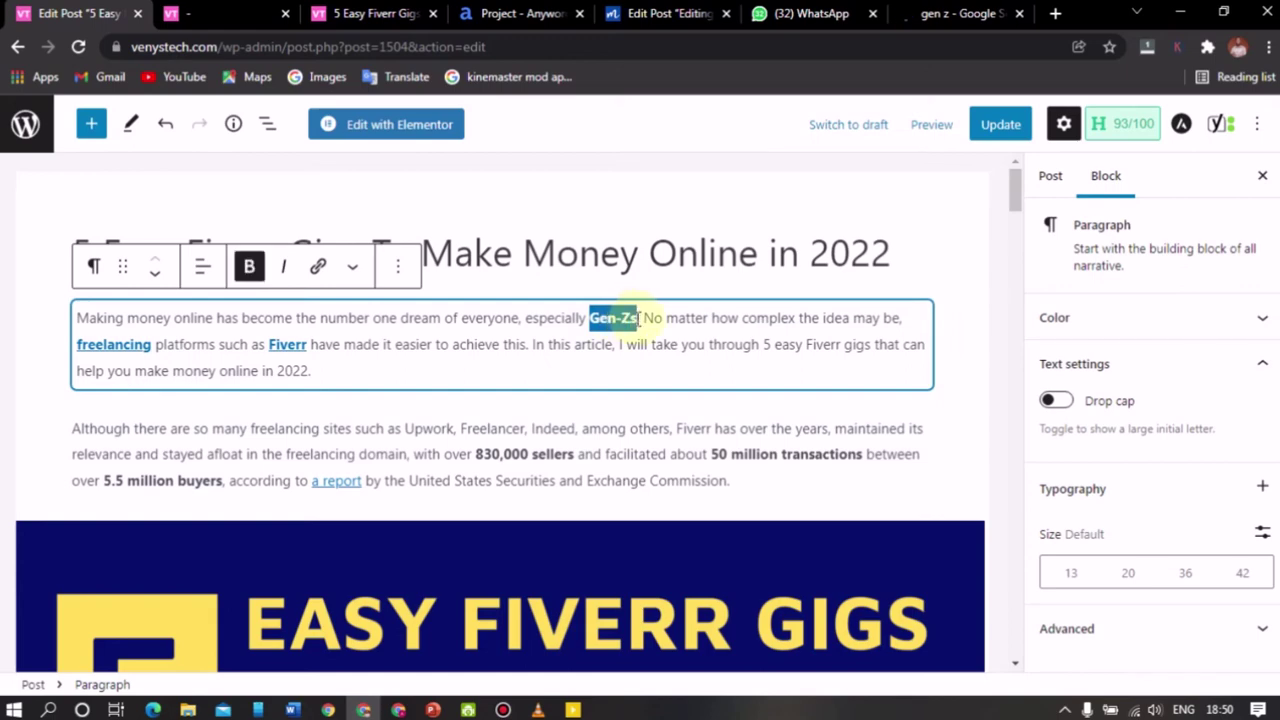
Link Gen-Zs to the pasted Pew Research article address
left_click(320, 270)
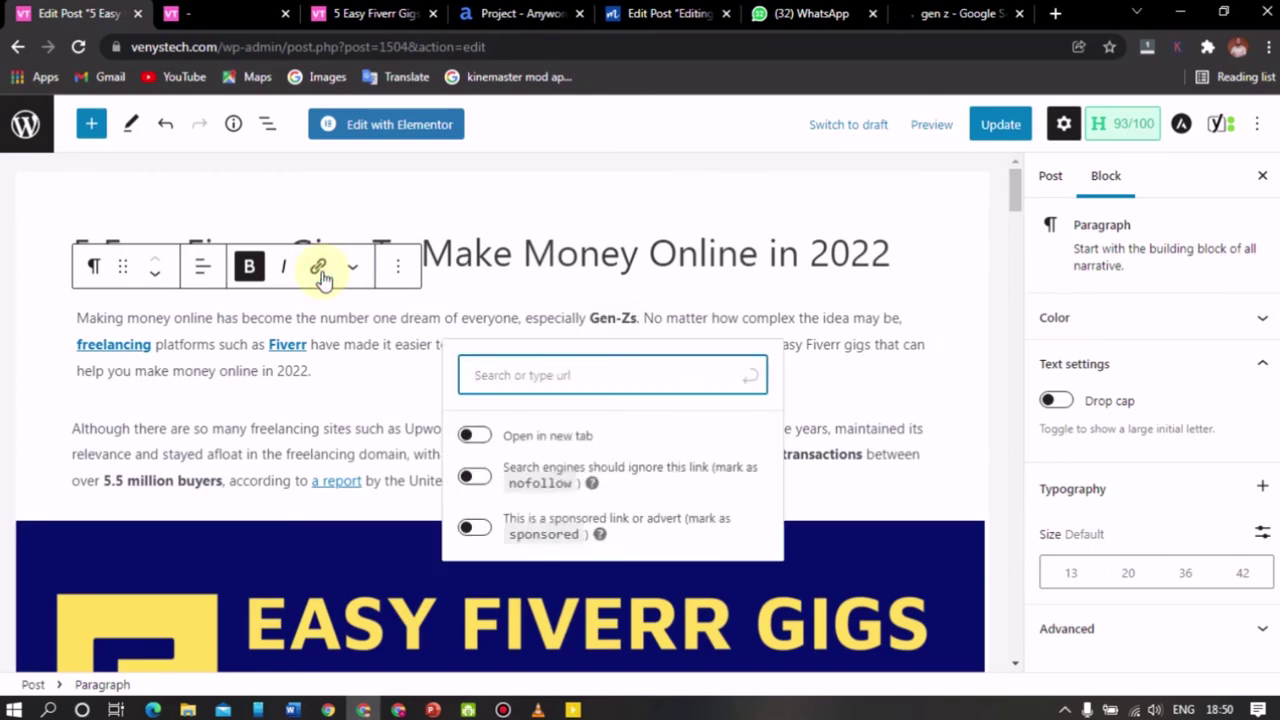
right_click(544, 377)
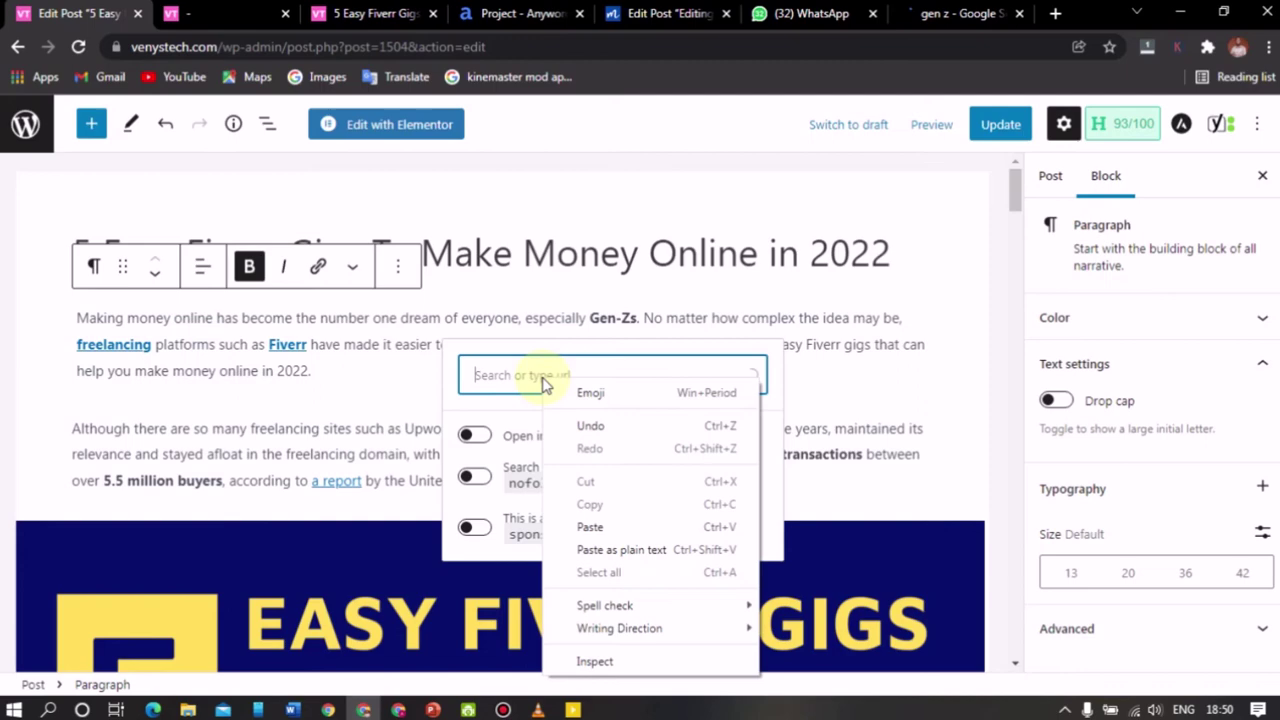
left_click(589, 527)
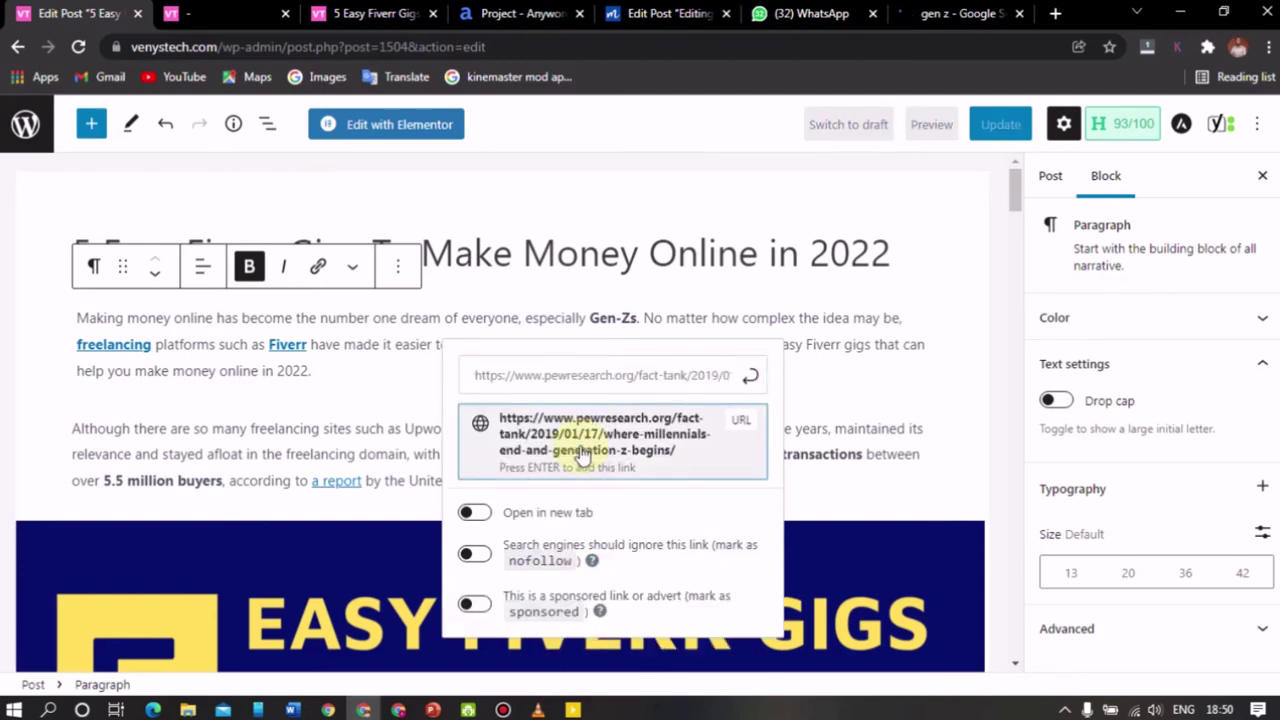
key("Down")
left_click(604, 436)
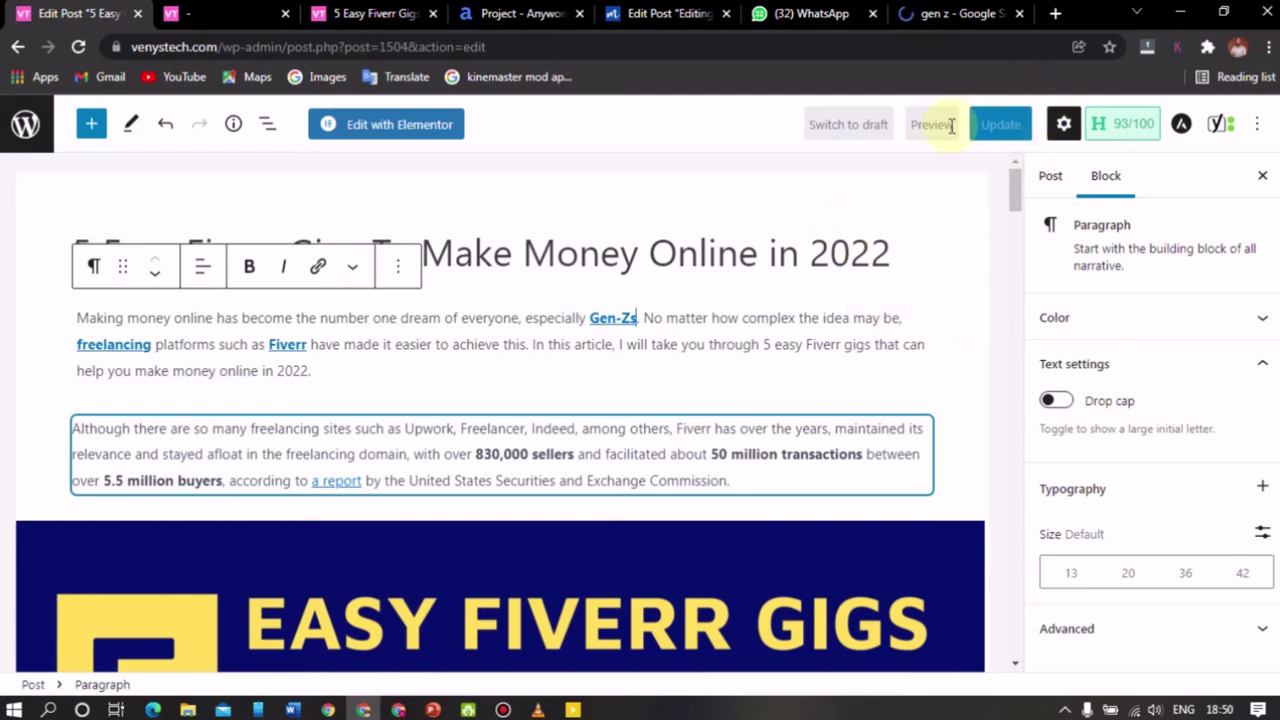
Deselect the link and close the gen z Google search tab
left_click(657, 454)
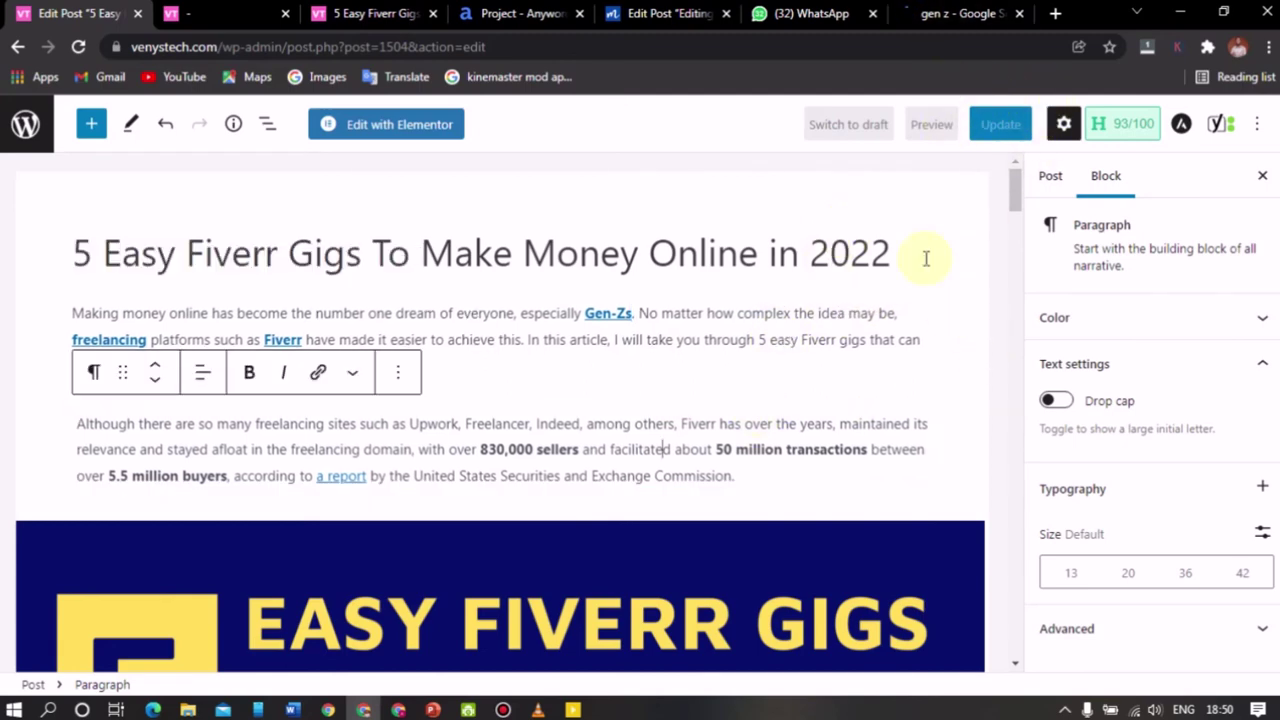
left_click_drag(1012, 207, 1011, 257)
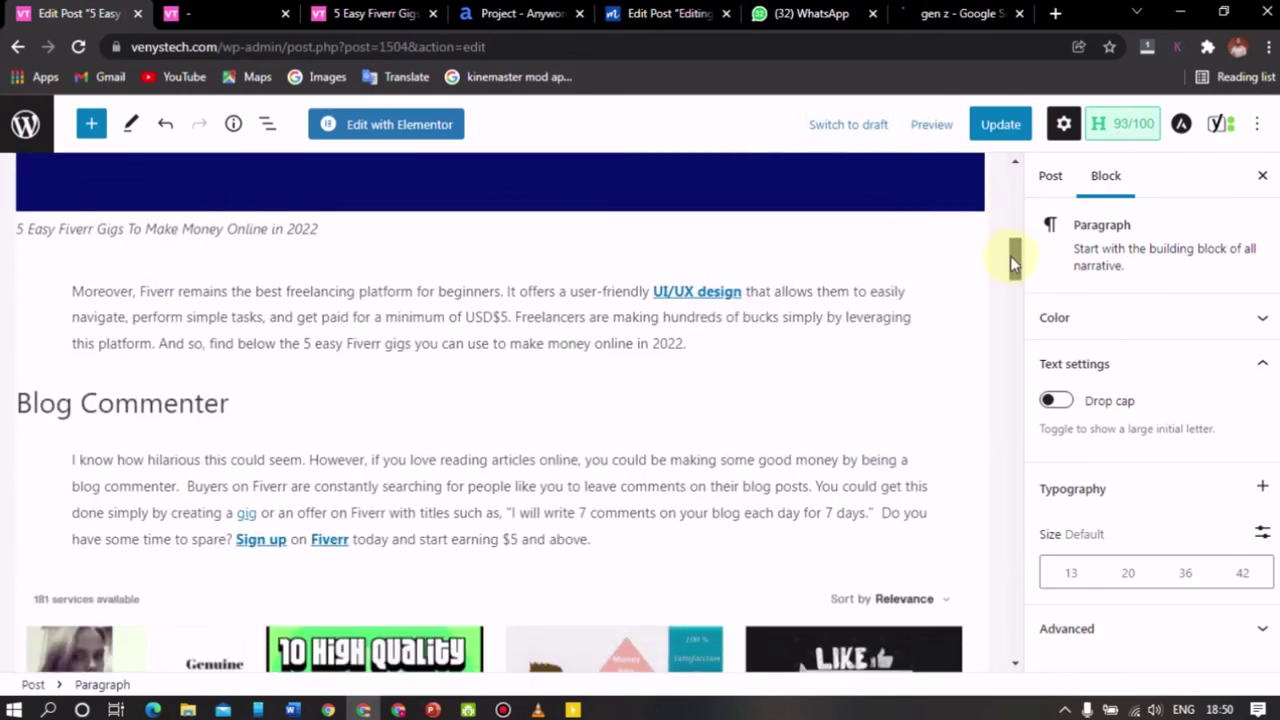
left_click(1018, 14)
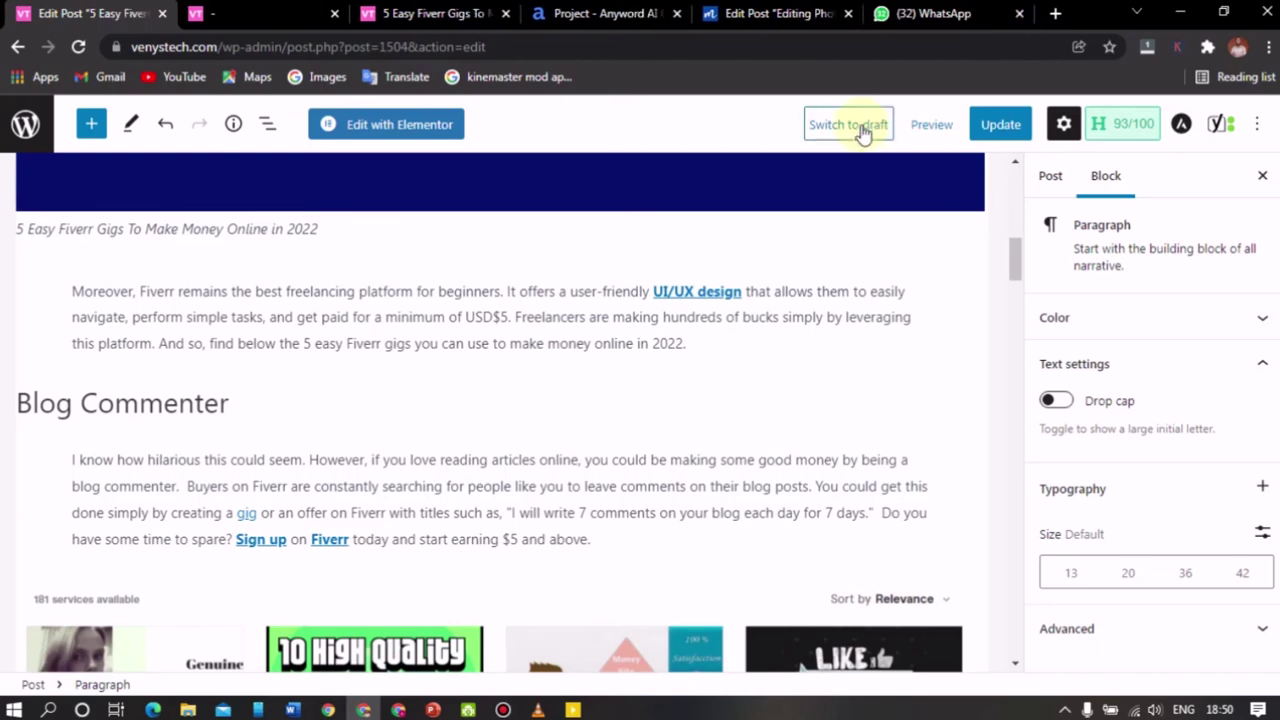
From the live post, go to the site home page and open the '7 Online Businesses' article
left_click(418, 10)
scroll(998, 300, "up", 20)
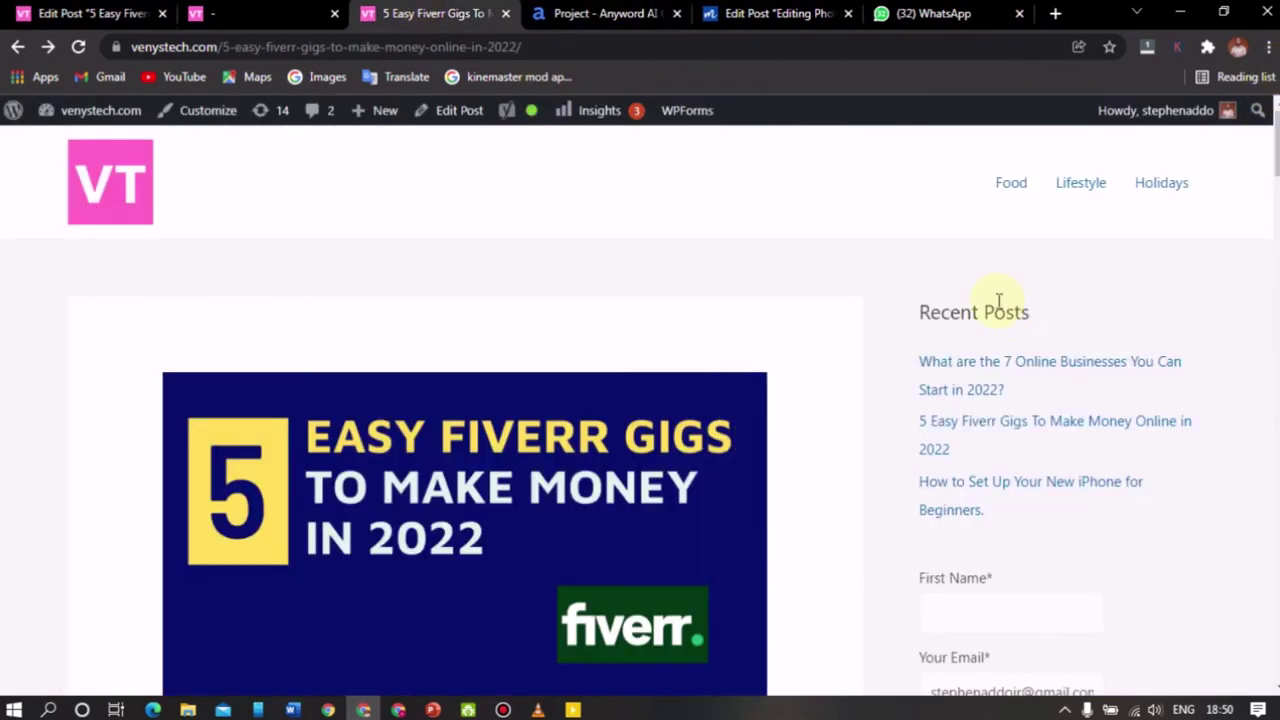
left_click(185, 201)
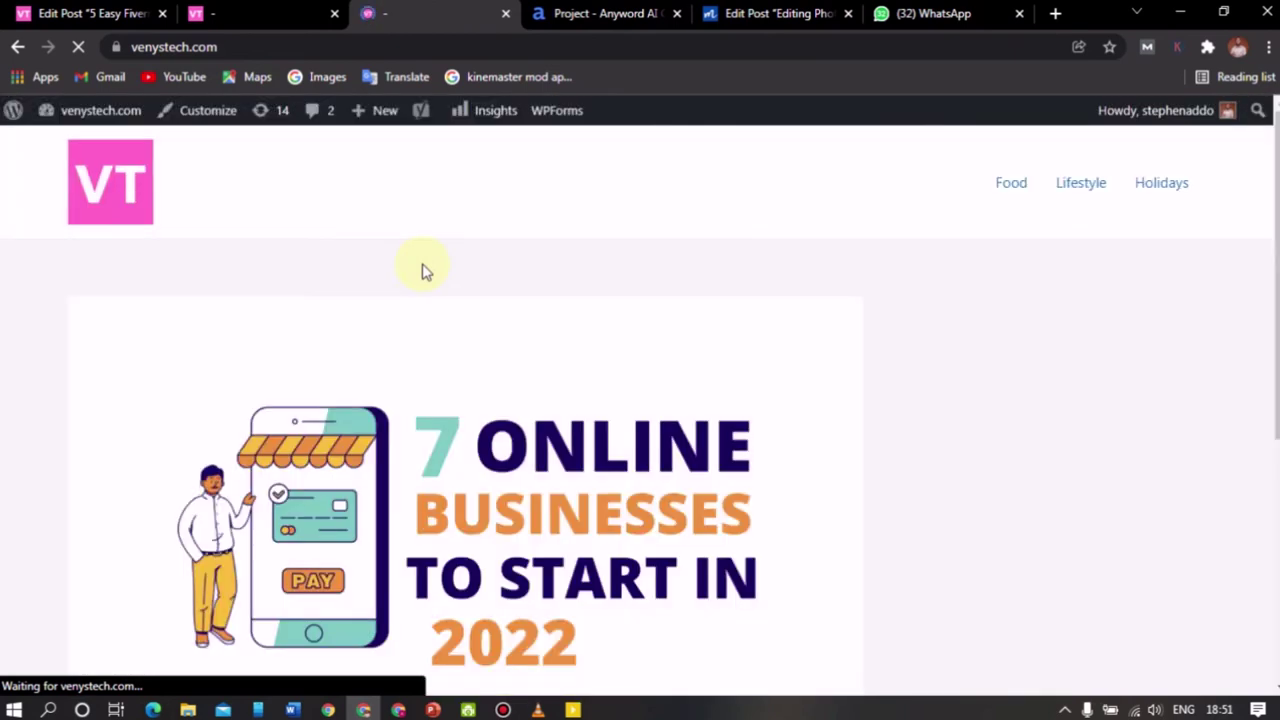
scroll(1271, 357, "down", 2)
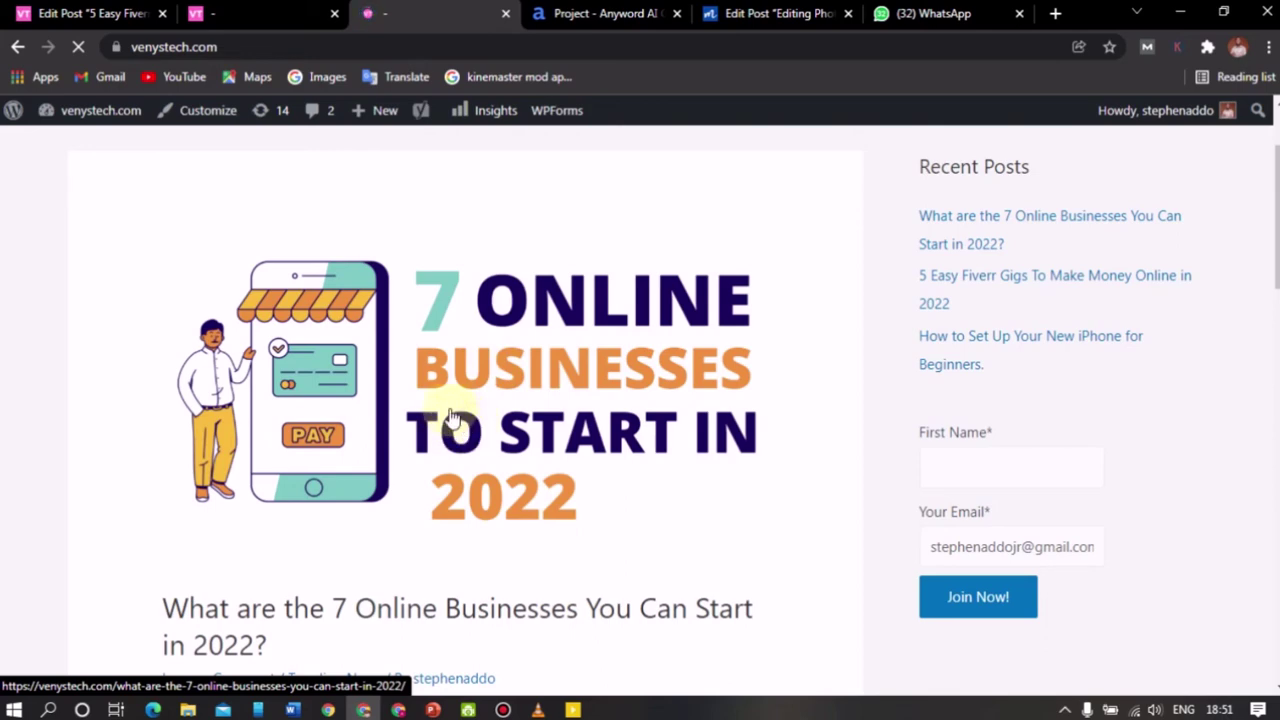
right_click(95, 410)
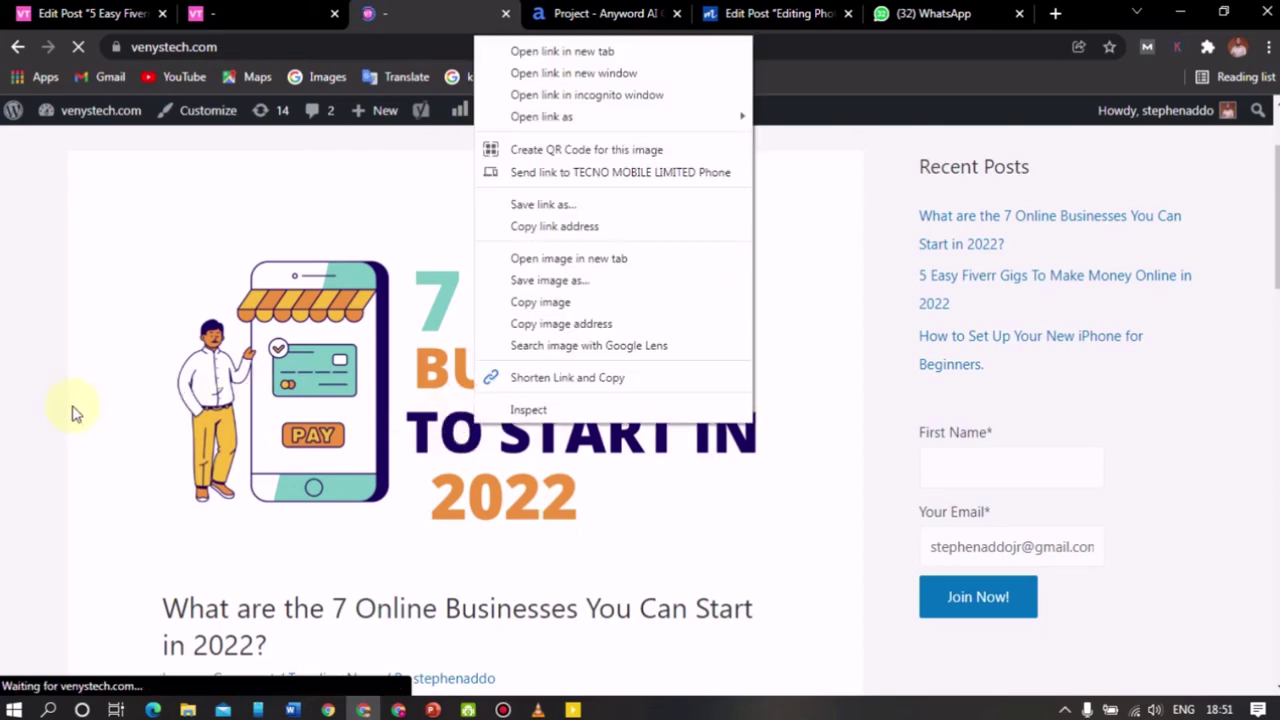
left_click(90, 414)
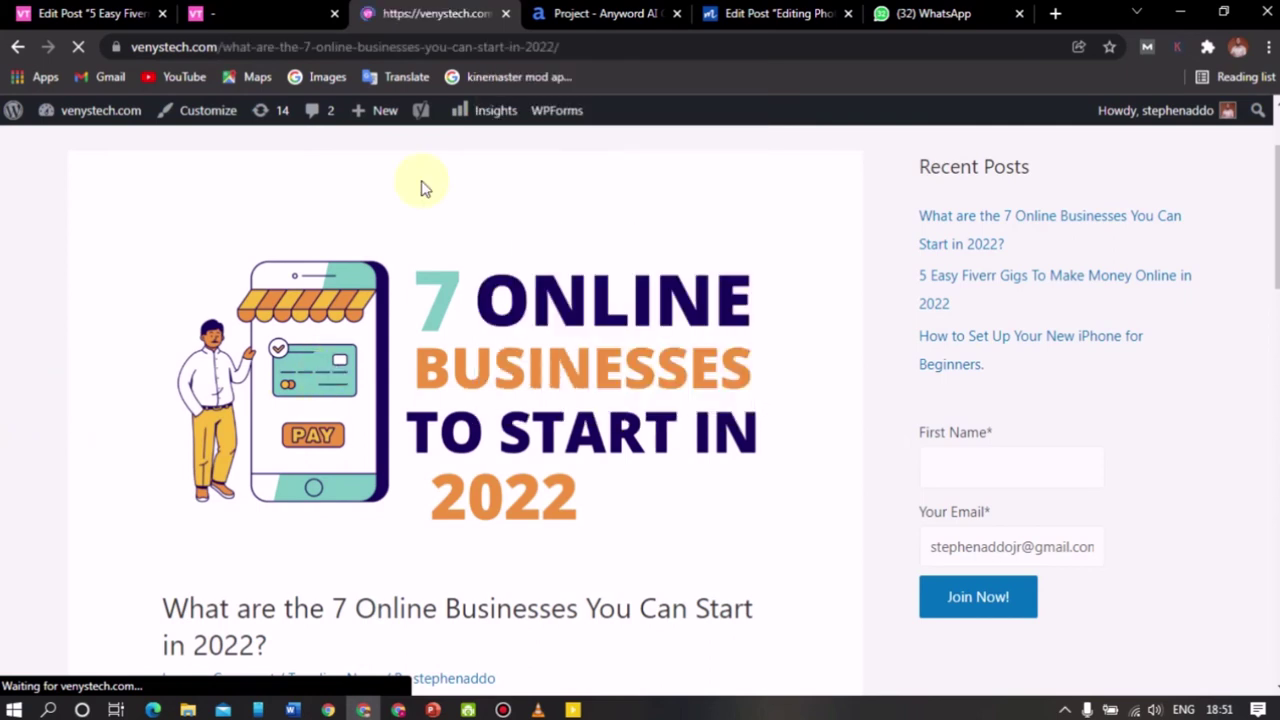
Copy the '7 Online Businesses' article's web address and return to the post editor
left_click(457, 46)
right_click(459, 47)
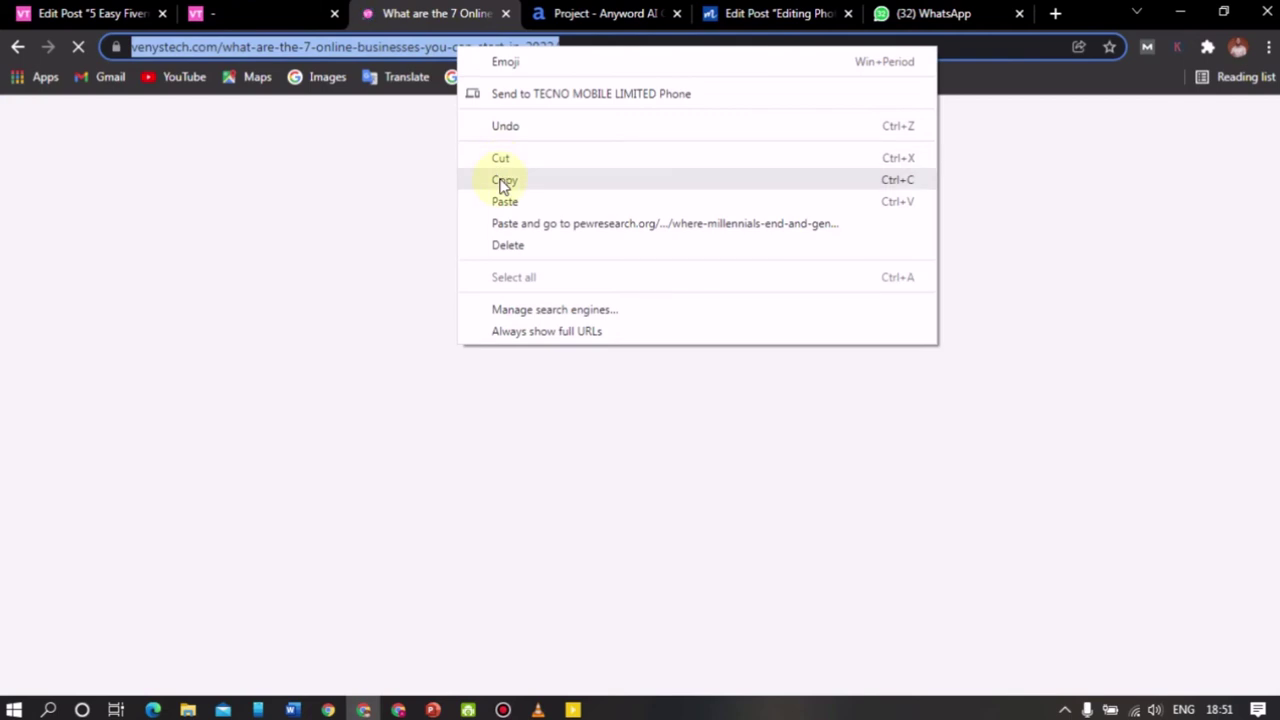
left_click(503, 184)
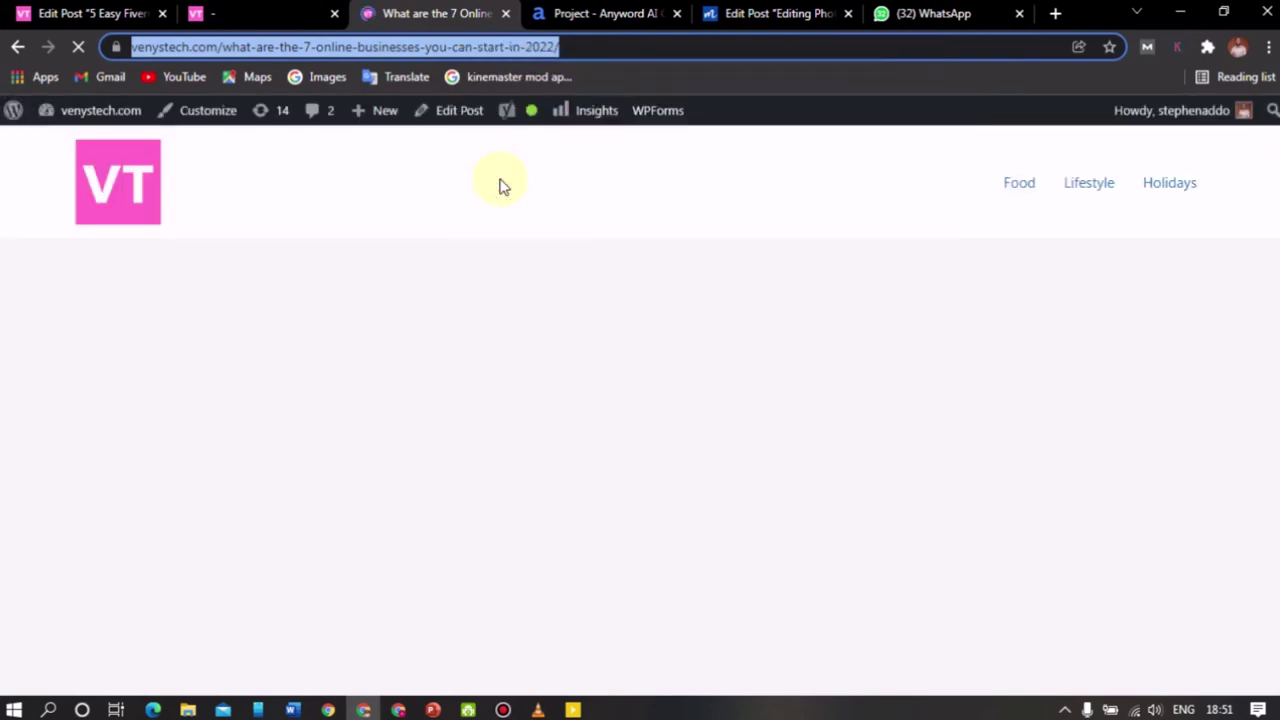
left_click(430, 48)
right_click(430, 48)
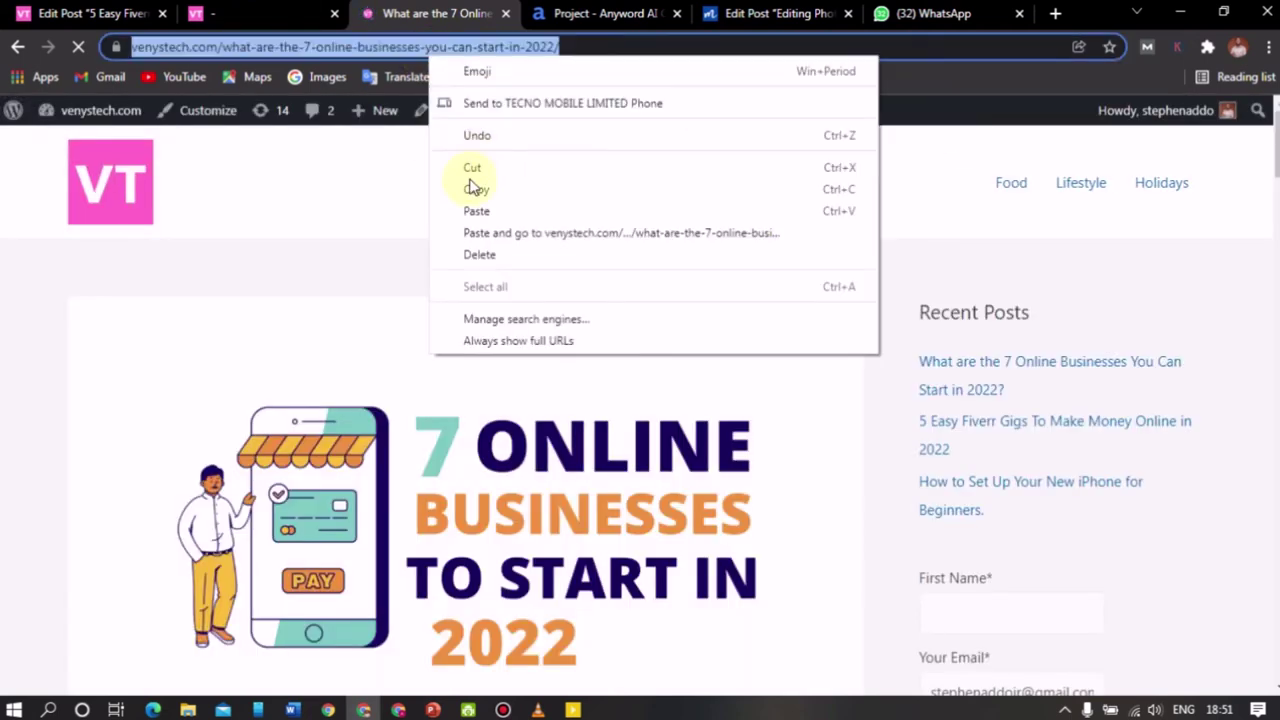
left_click(1063, 275)
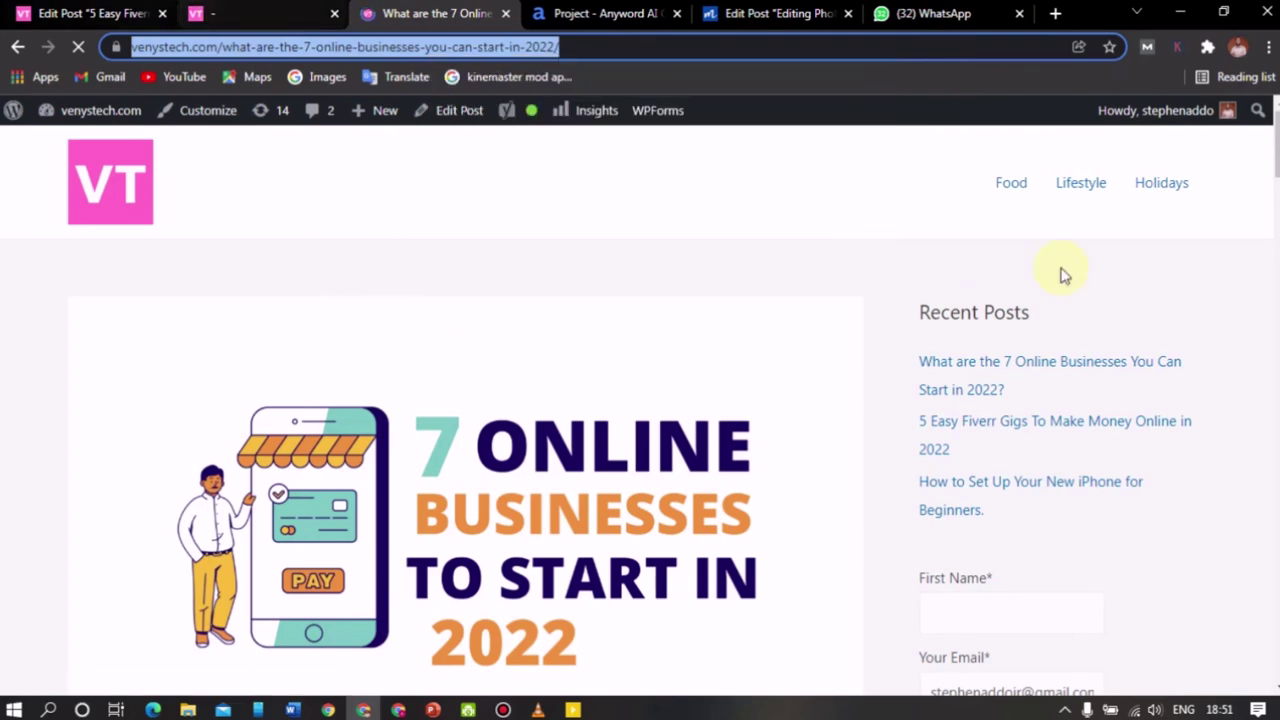
key("ctrl+1")
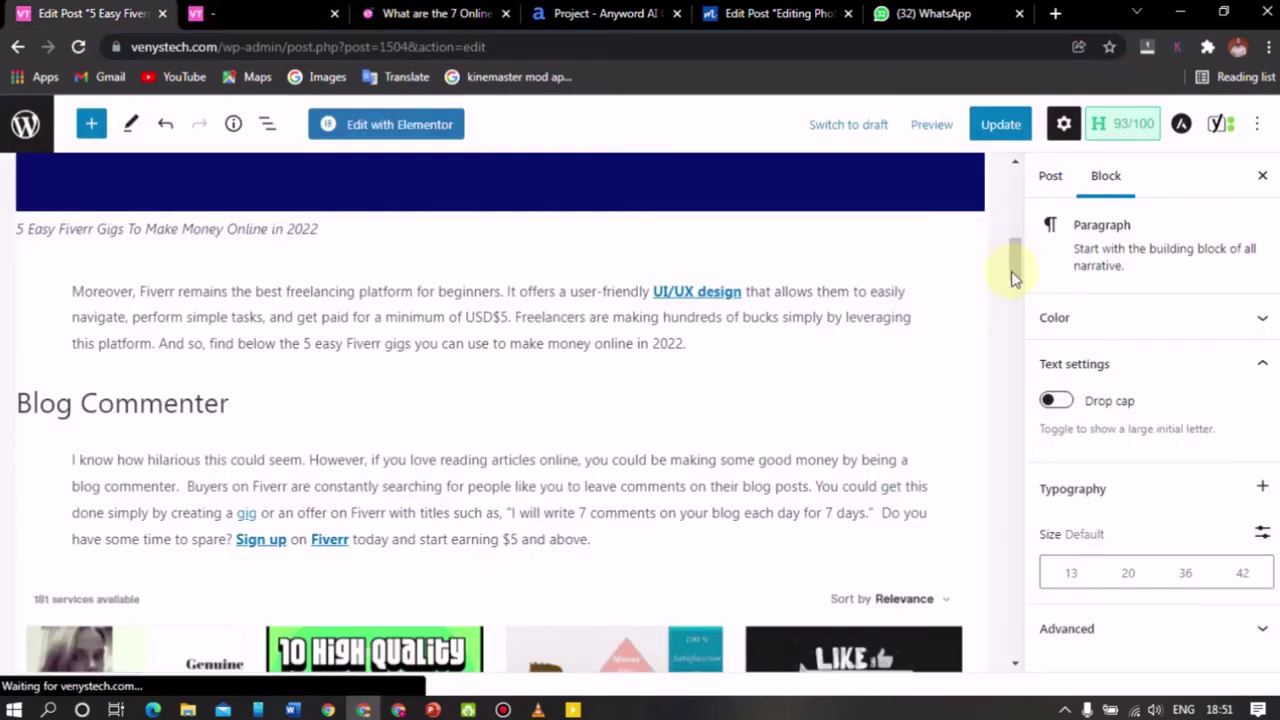
Complete the line below the promo gig images as 'Click here to read more on how to make money online.'
left_click_drag(1015, 278, 1011, 540)
left_click(140, 417)
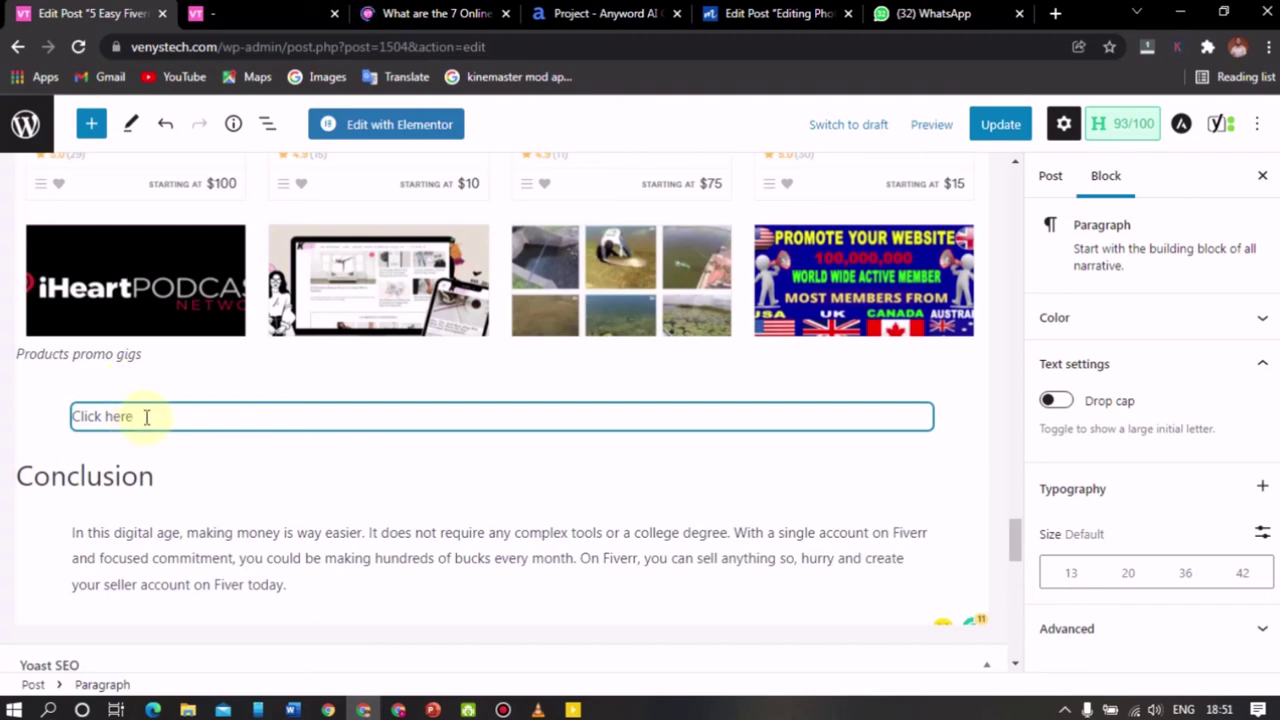
left_click(146, 417)
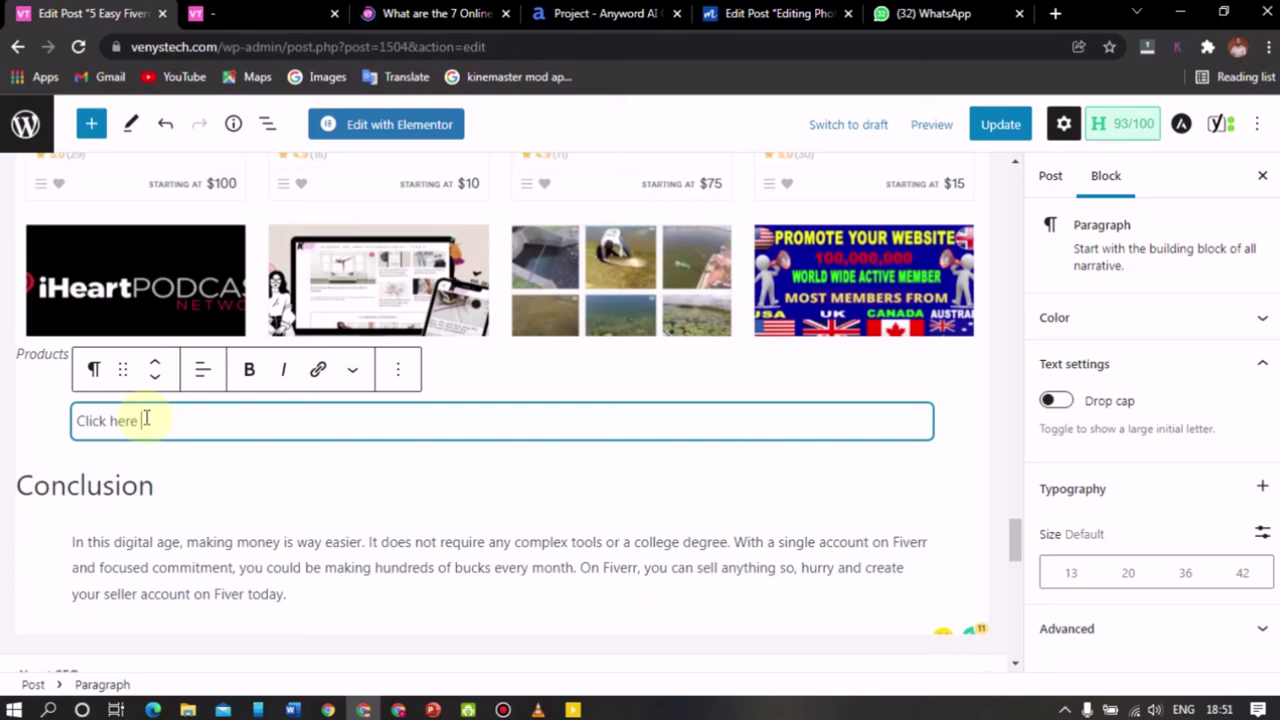
type("to read more on how to make money online")
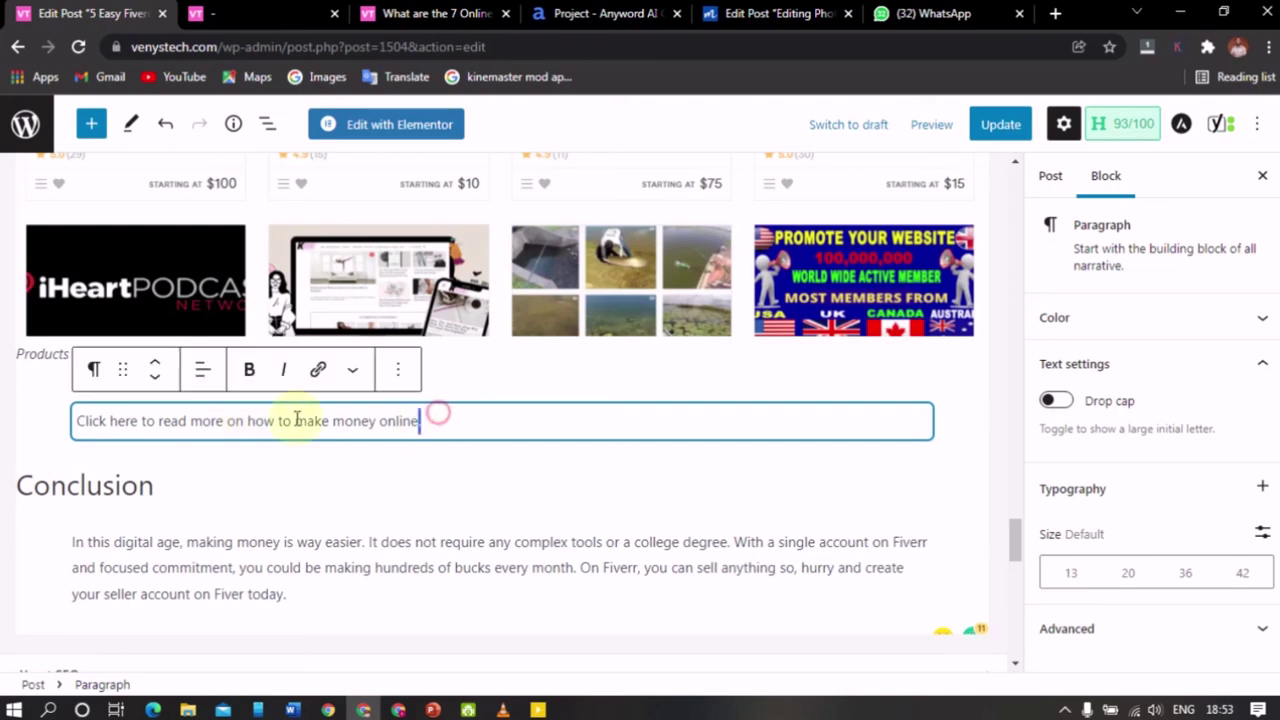
Make the whole 'Click here to read more…' sentence italic
left_click_drag(437, 419, 78, 417)
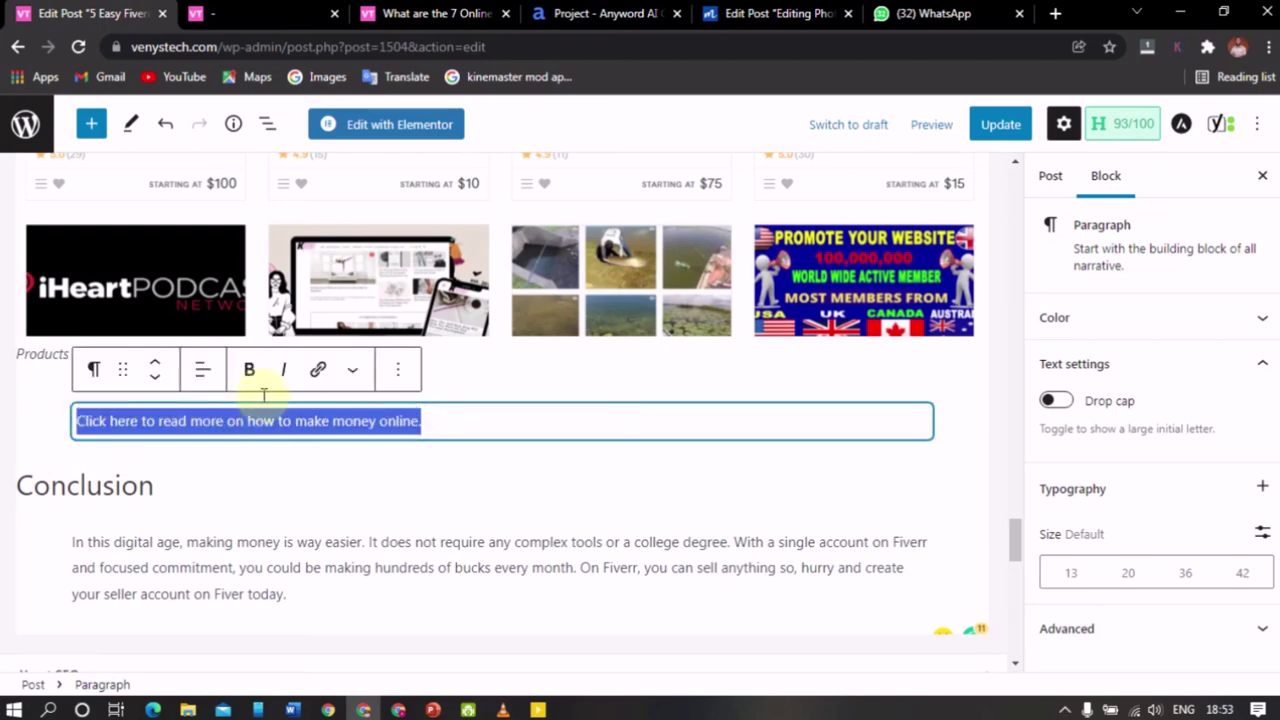
left_click(283, 369)
left_click(298, 421)
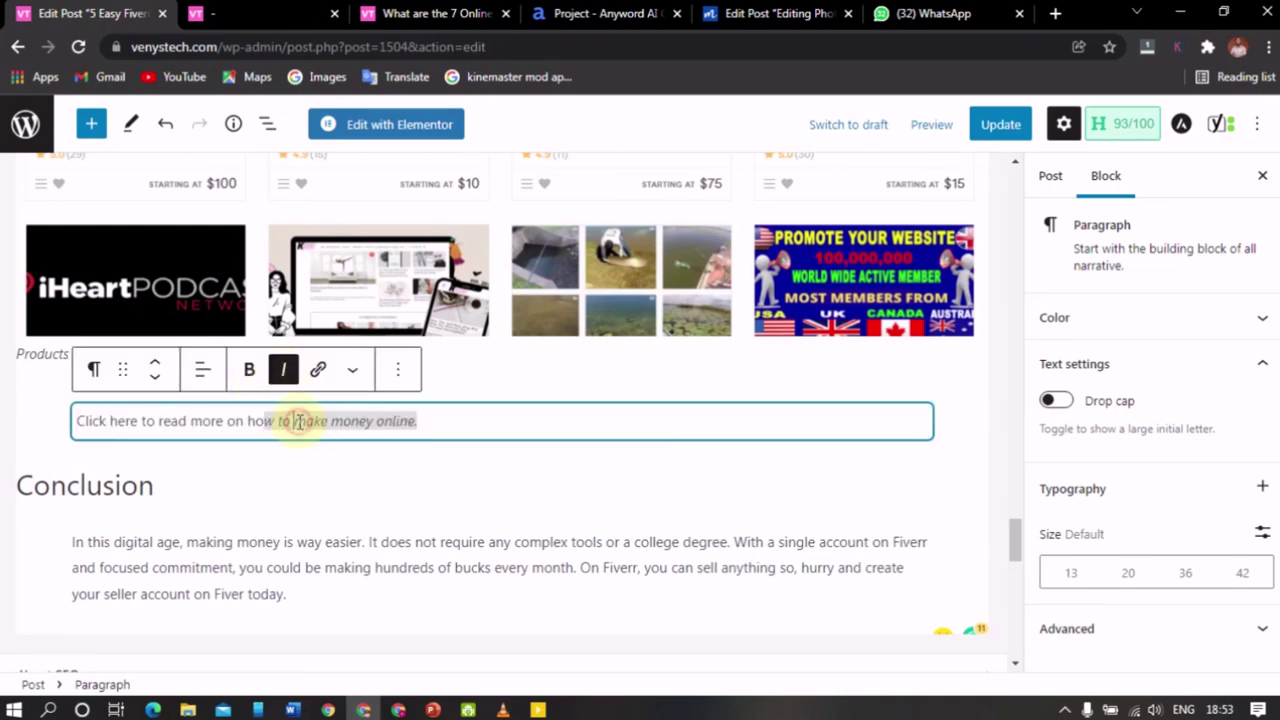
triple_click(265, 421)
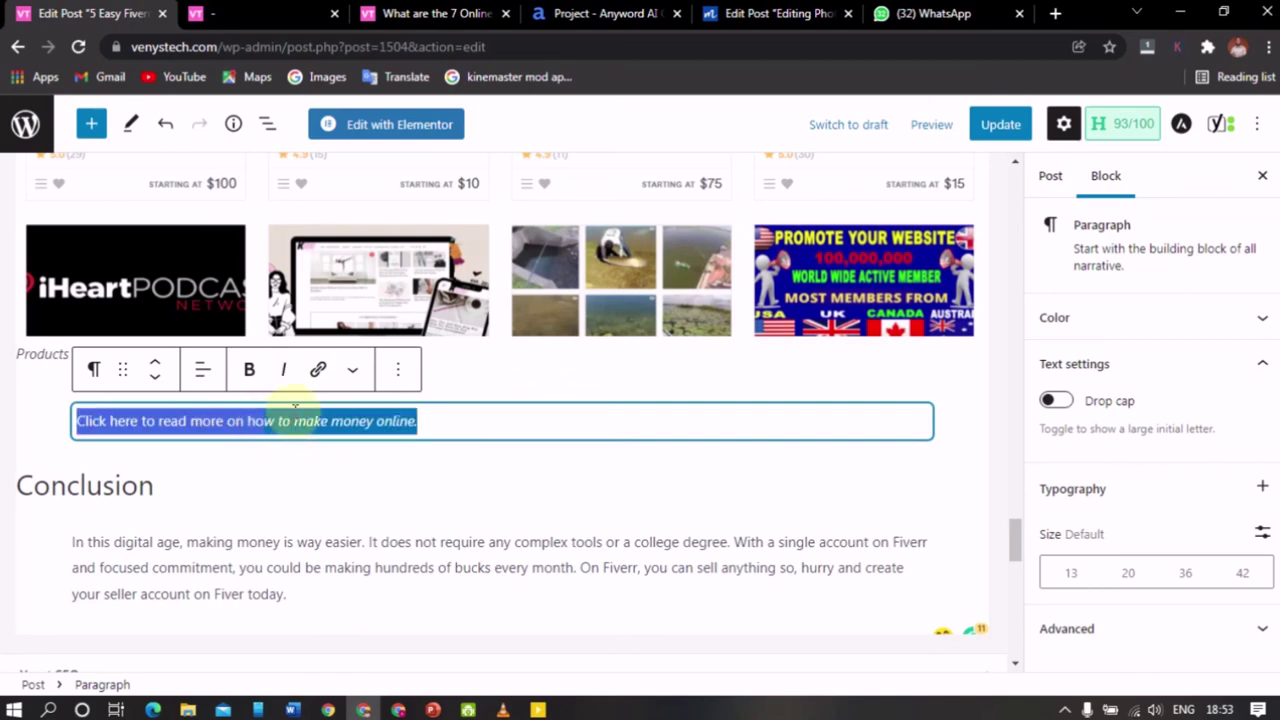
left_click(283, 370)
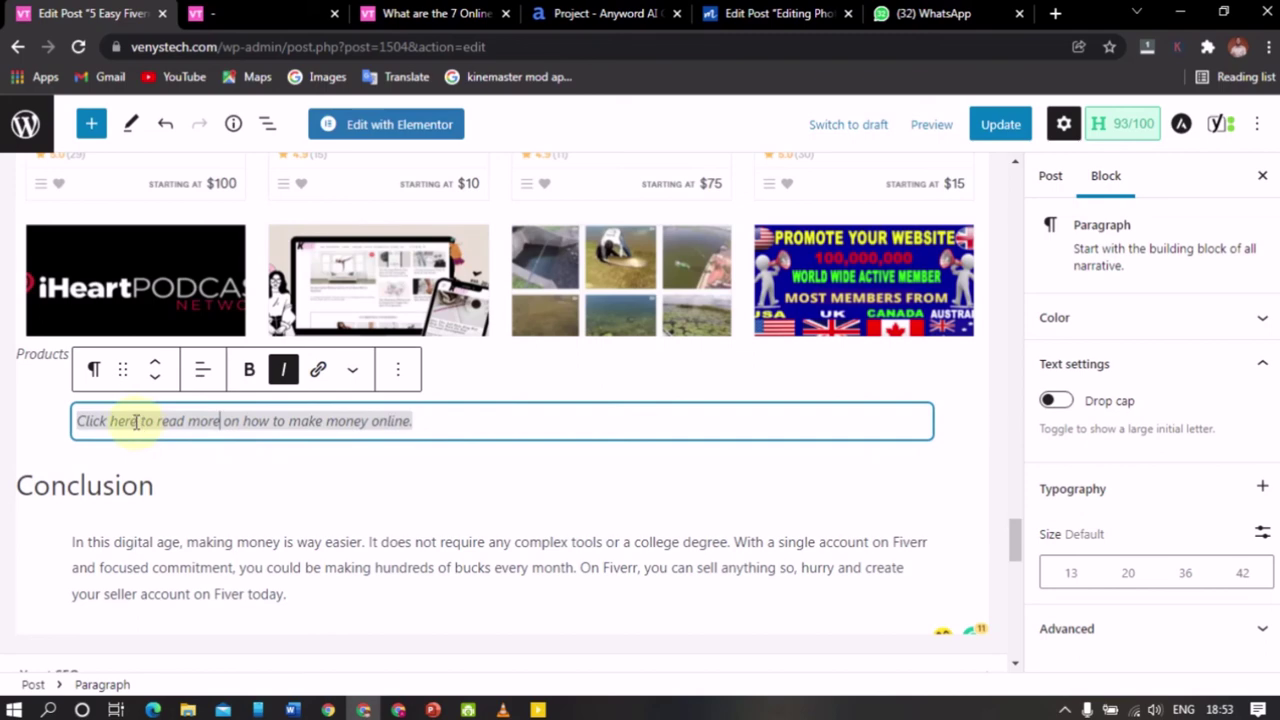
left_click_drag(133, 421, 77, 421)
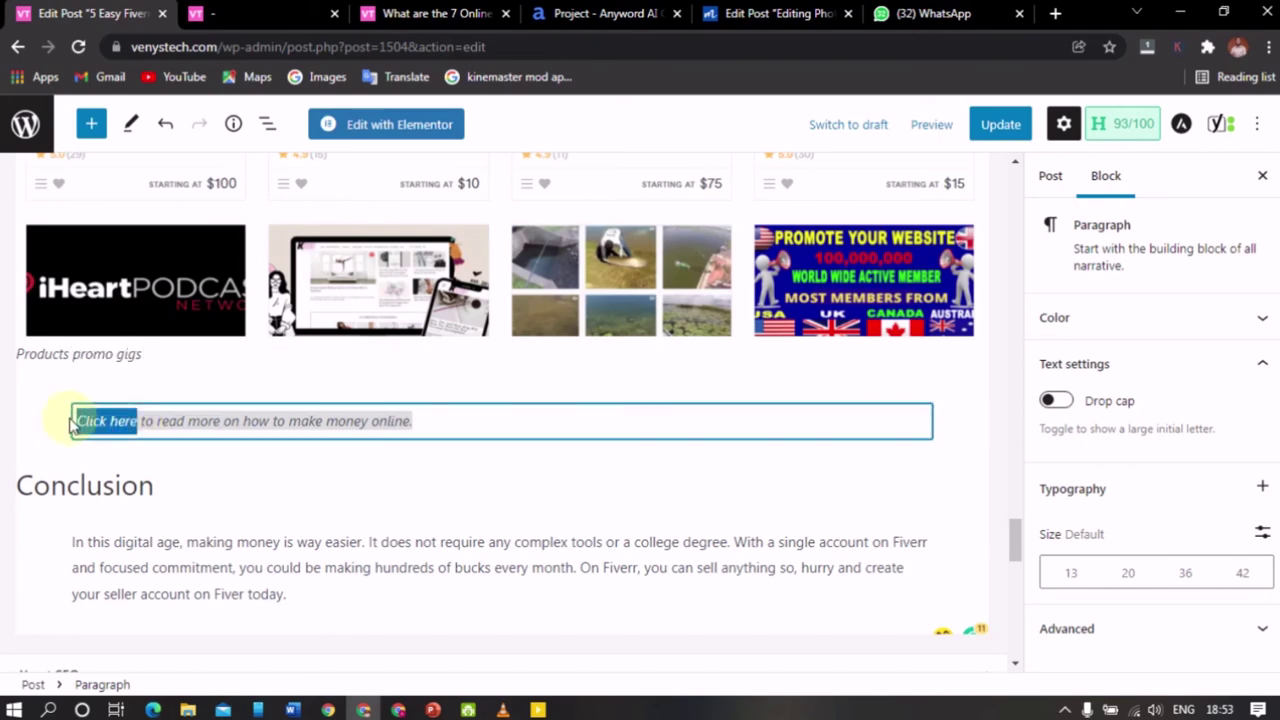
Link 'Click here' to the copied '7 Online Businesses' article address
left_click(320, 370)
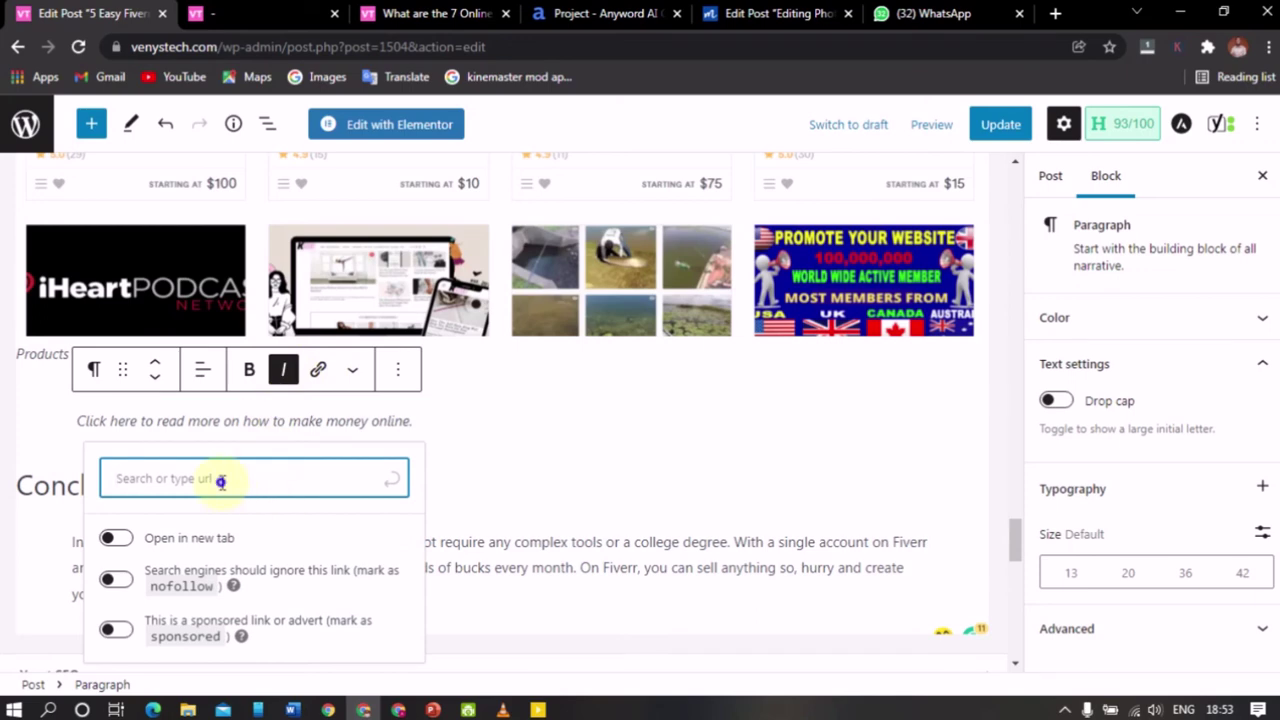
right_click(220, 481)
left_click(305, 340)
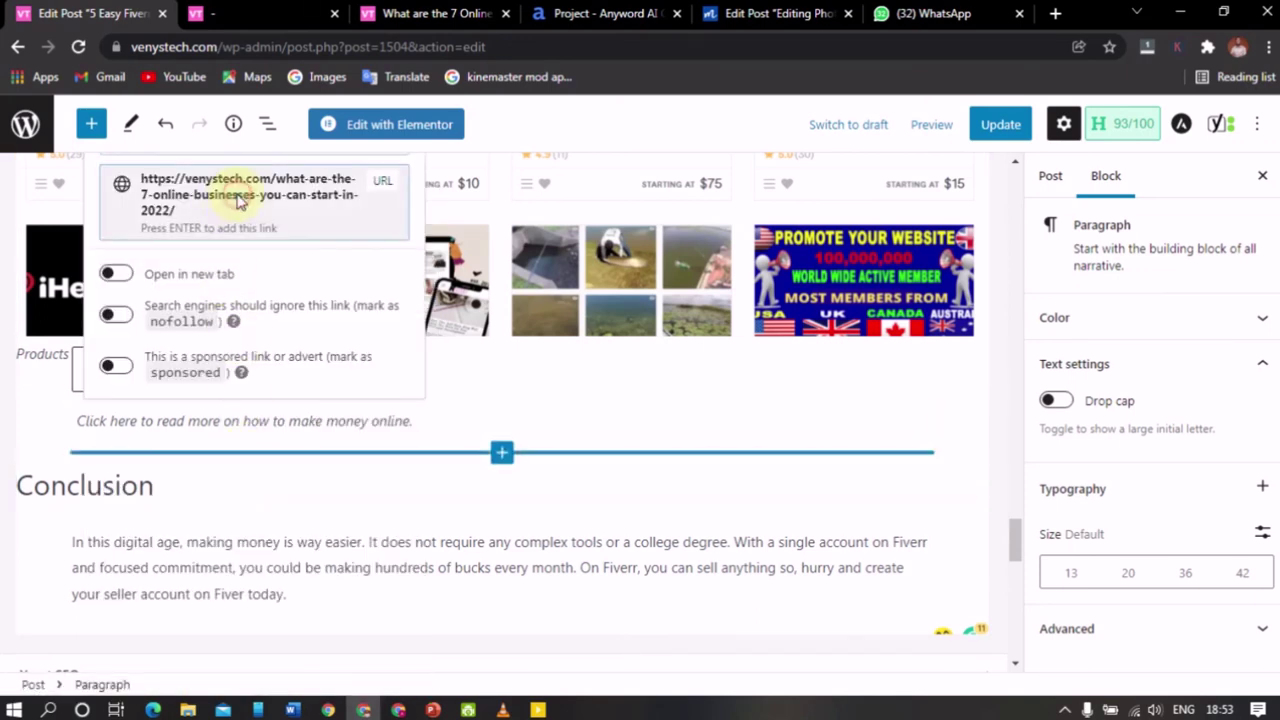
left_click(238, 200)
left_click(214, 323)
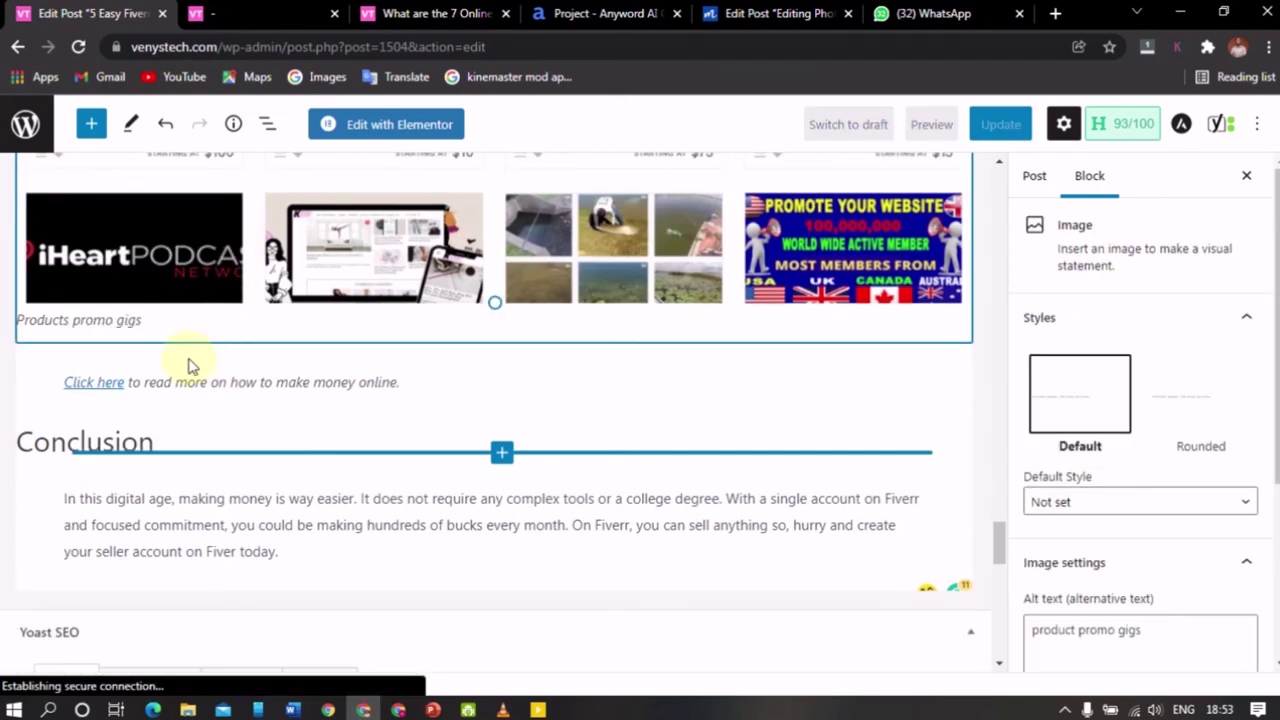
Make the linked 'Click here' bold, then check the article tab and return to the editor
triple_click(128, 382)
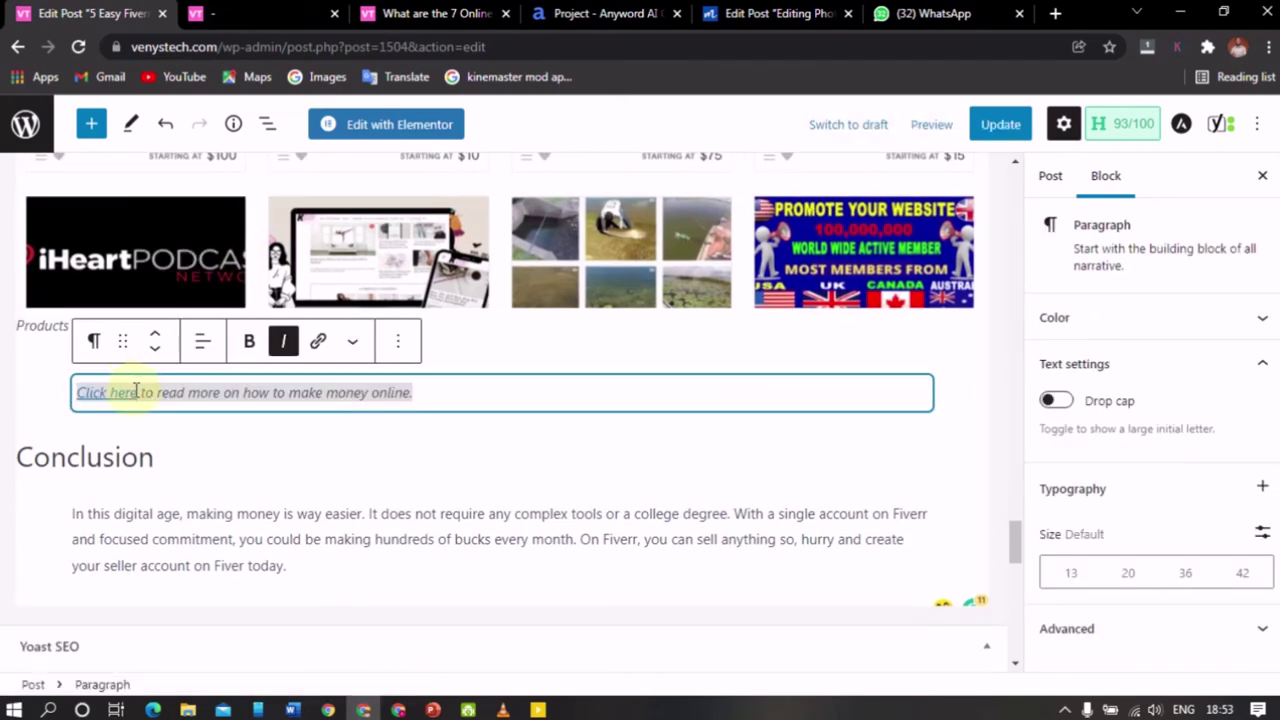
left_click_drag(135, 392, 77, 392)
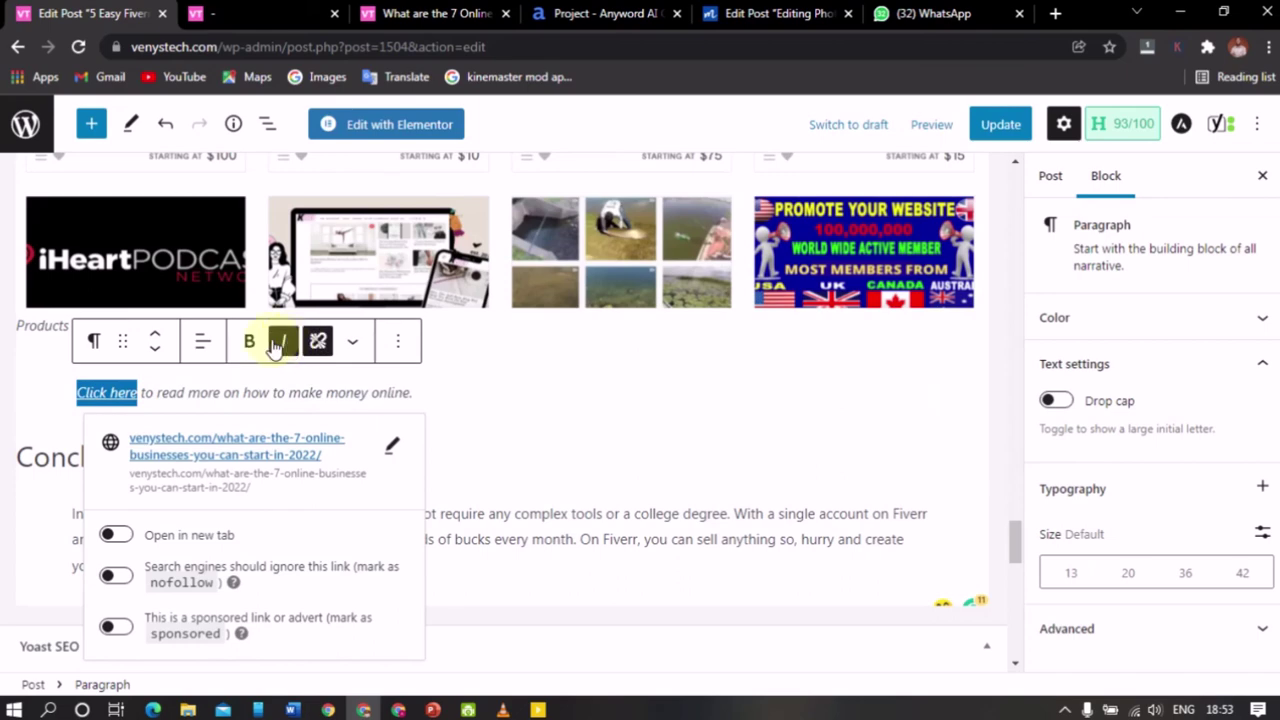
left_click(265, 342)
left_click(452, 378)
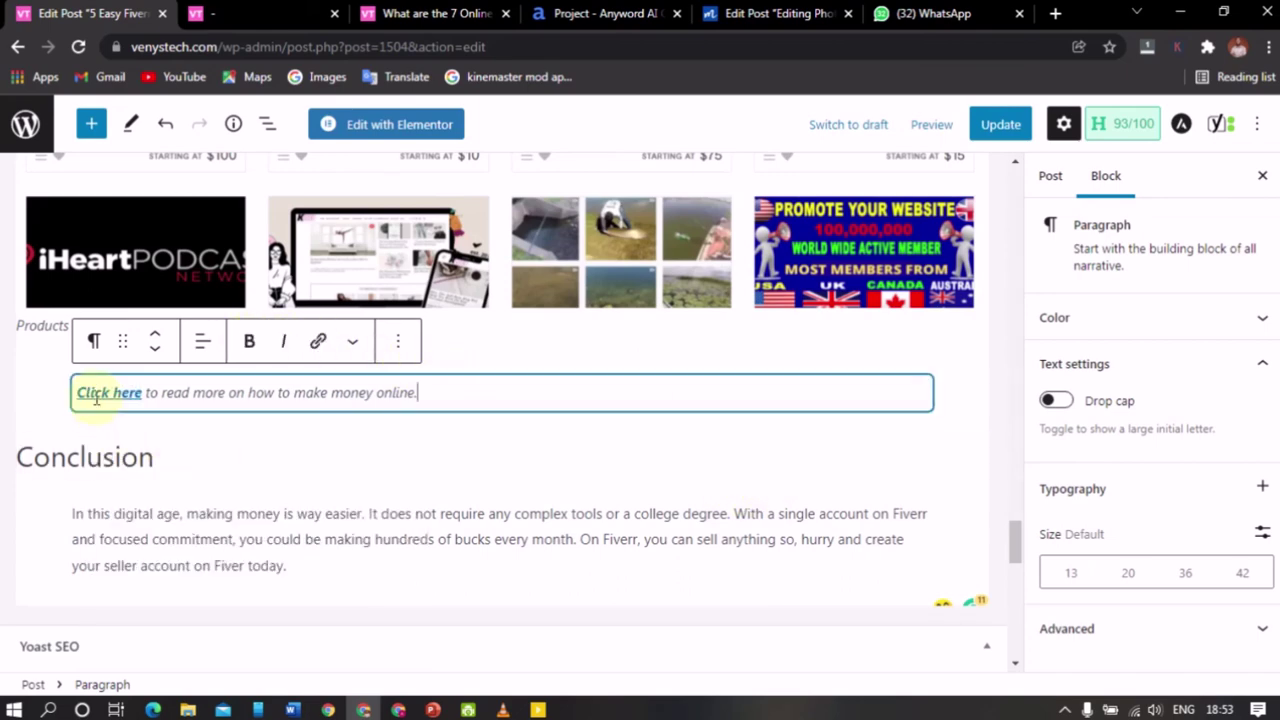
left_click(455, 10)
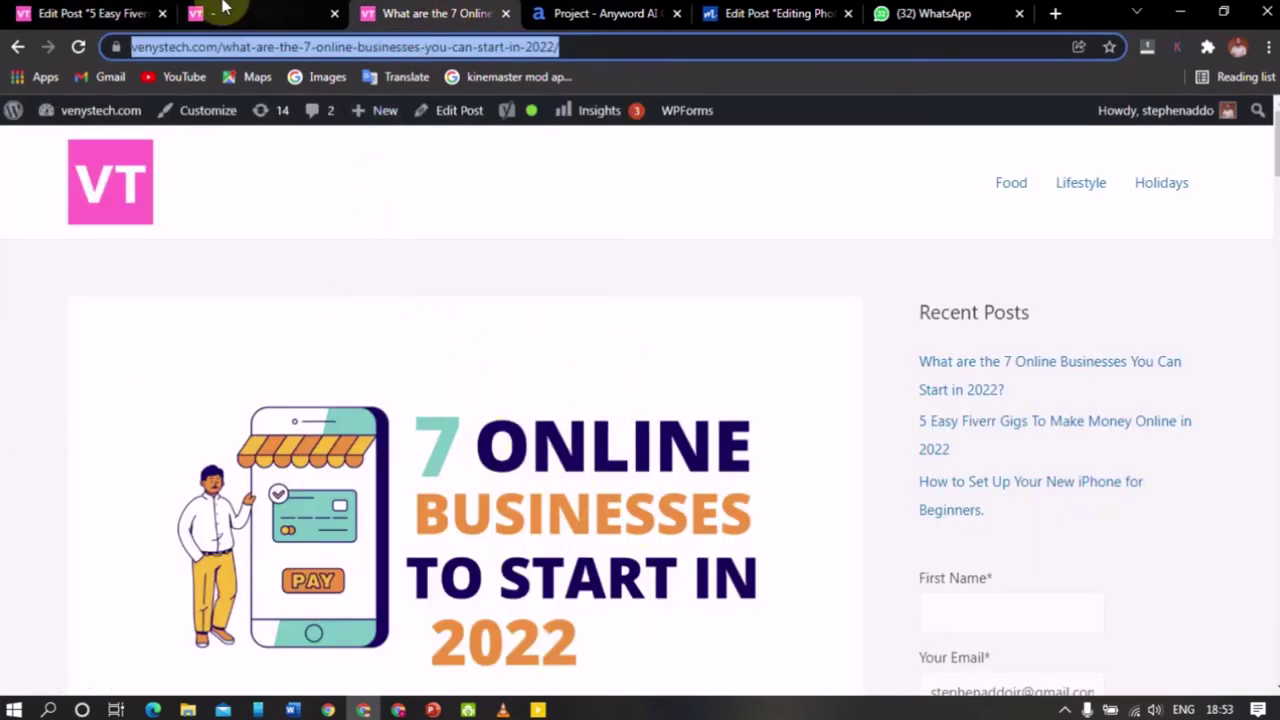
left_click(85, 13)
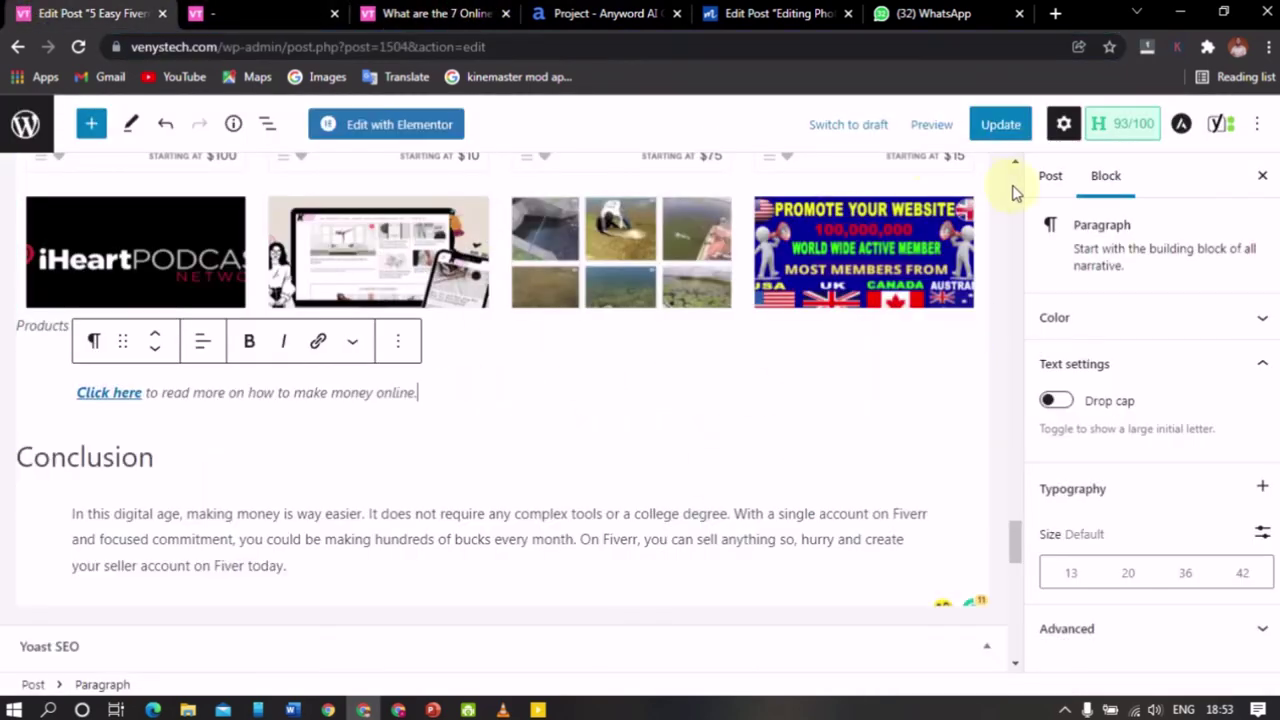
Update the post, view it live, and follow 'Click here' to the 7 Online Businesses article
left_click(1000, 124)
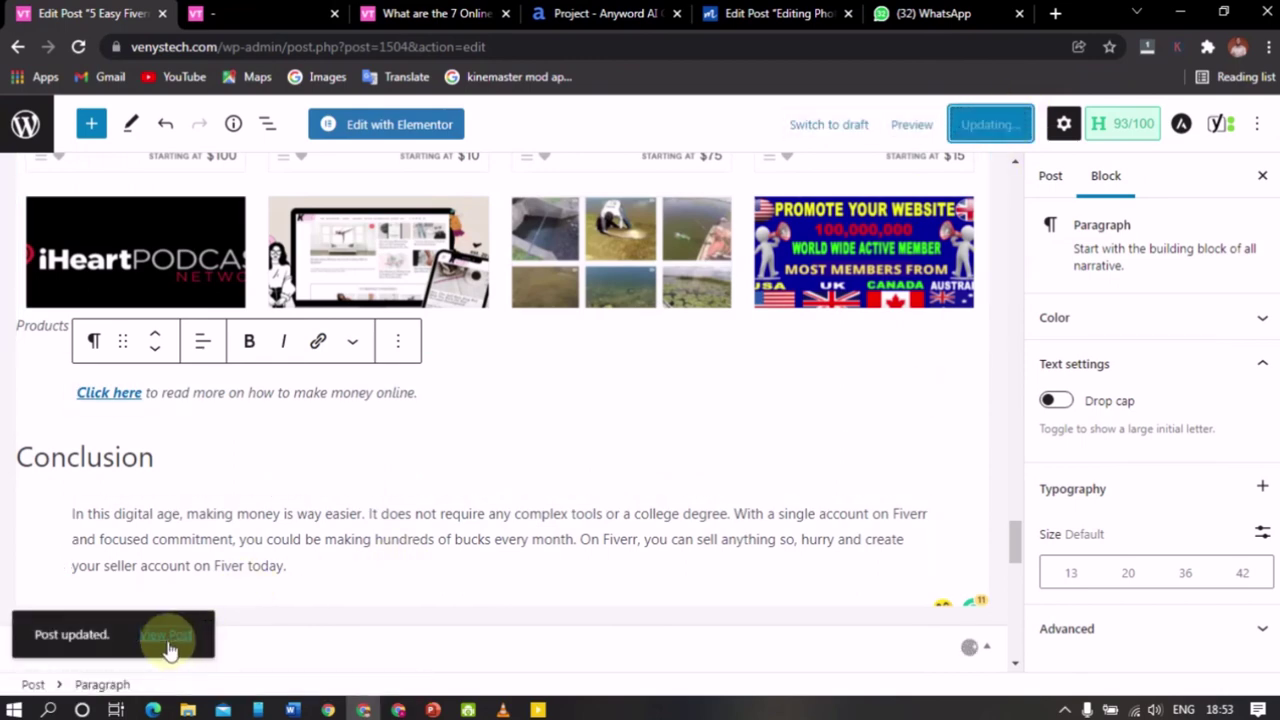
left_click(166, 636)
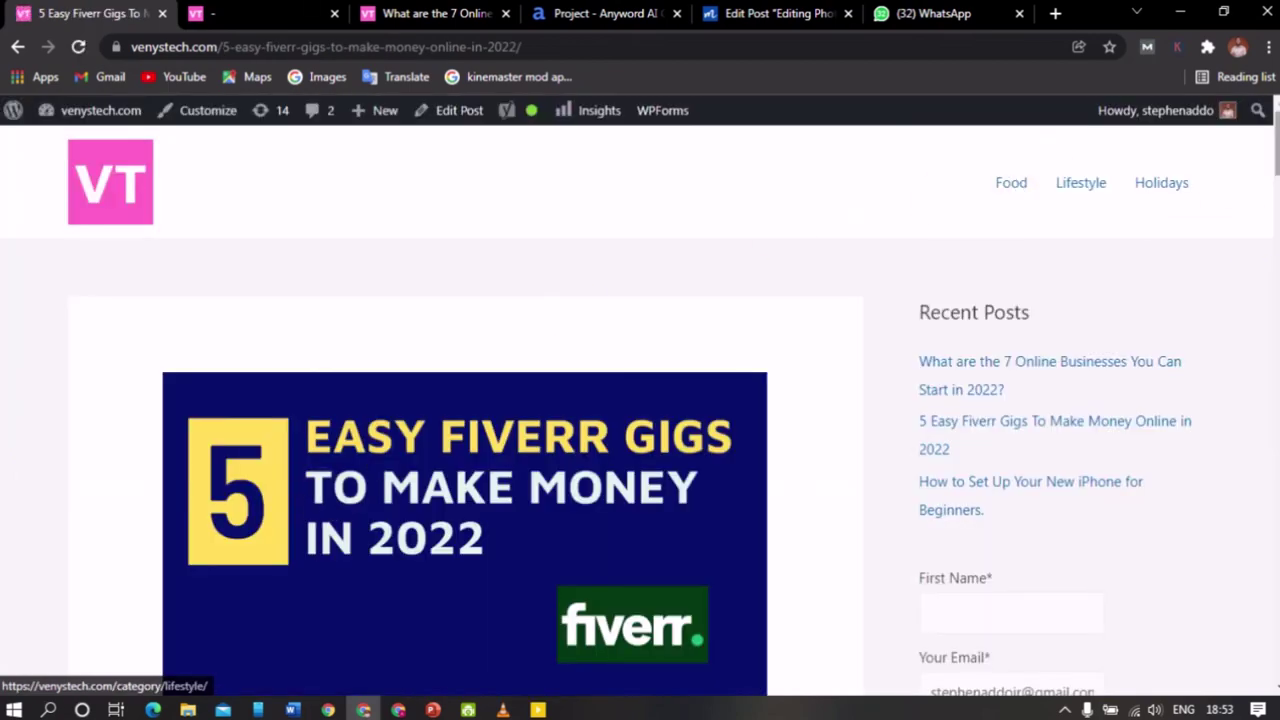
scroll(1081, 190, "down", 10)
scroll(463, 410, "down", 13)
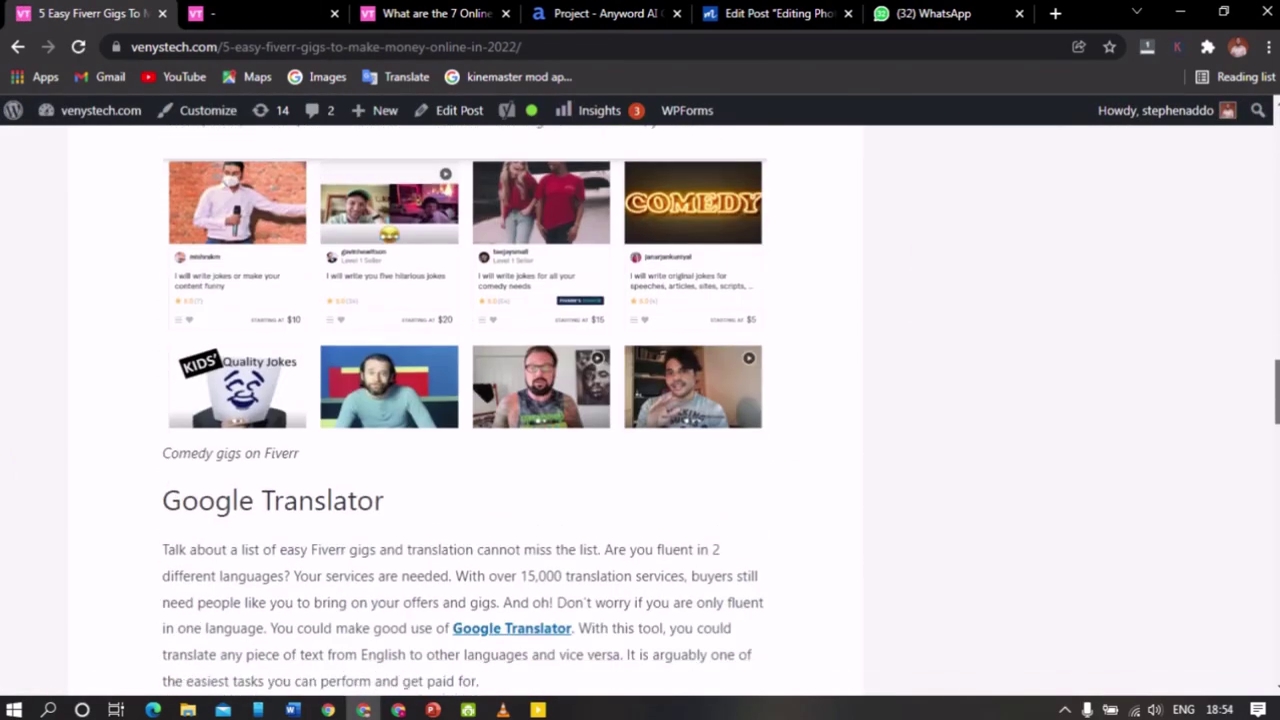
scroll(464, 410, "down", 10)
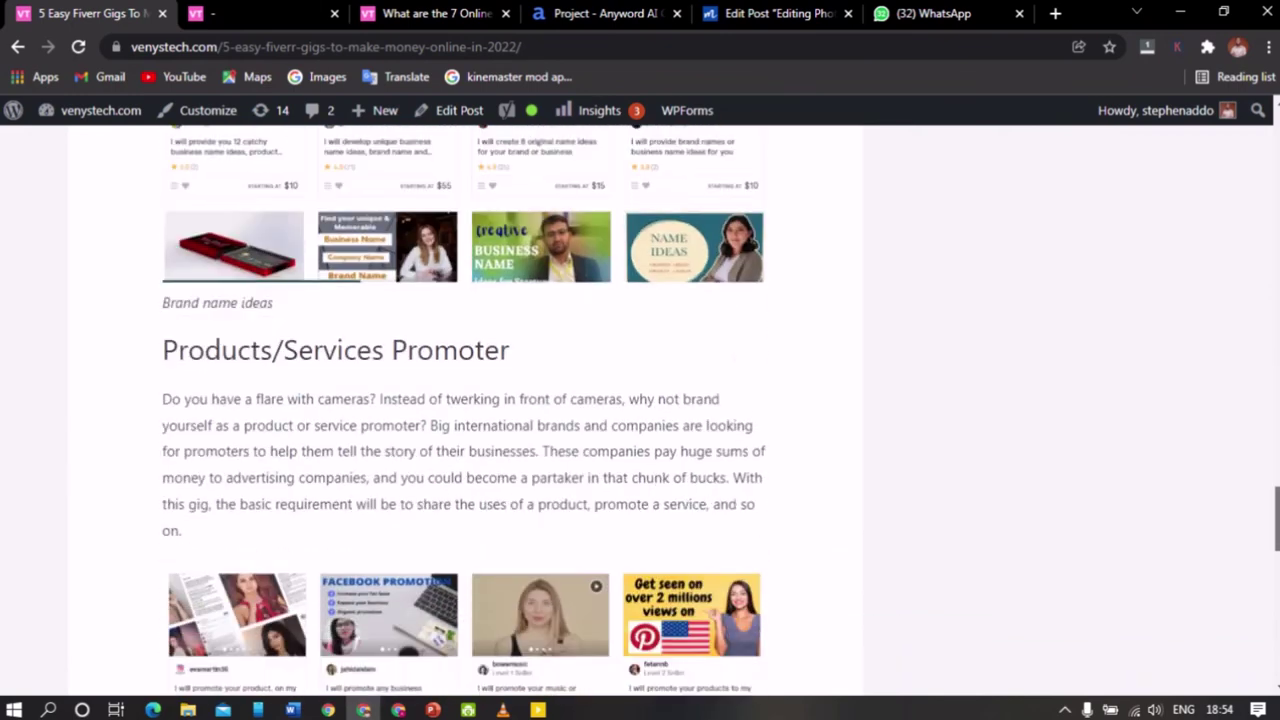
scroll(588, 460, "down", 3)
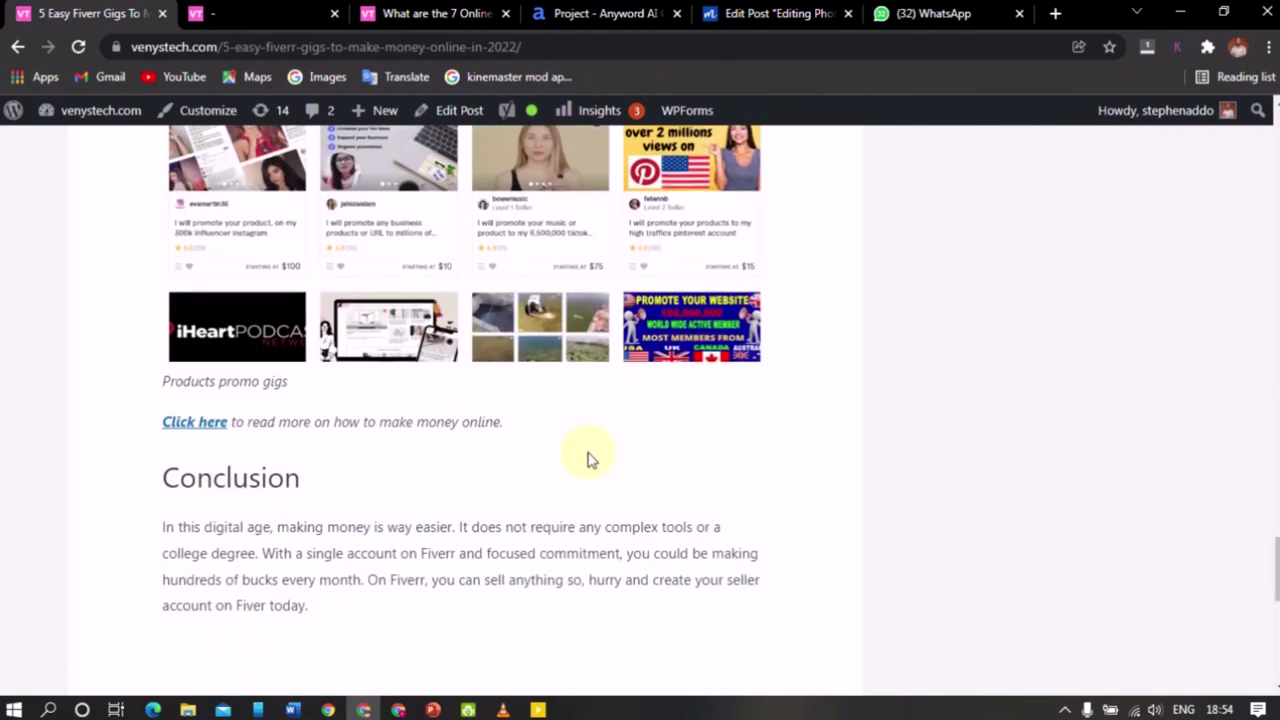
left_click(184, 428)
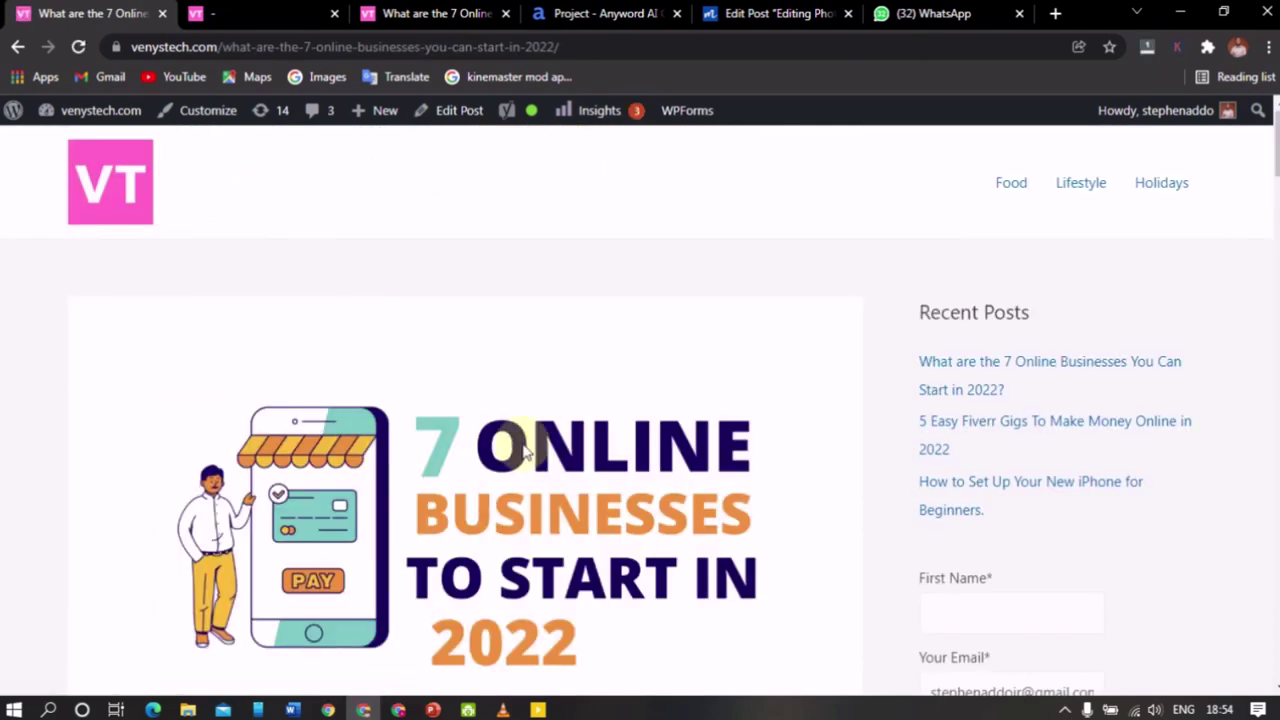
scroll(640, 400, "down", 5)
scroll(640, 400, "up", 5)
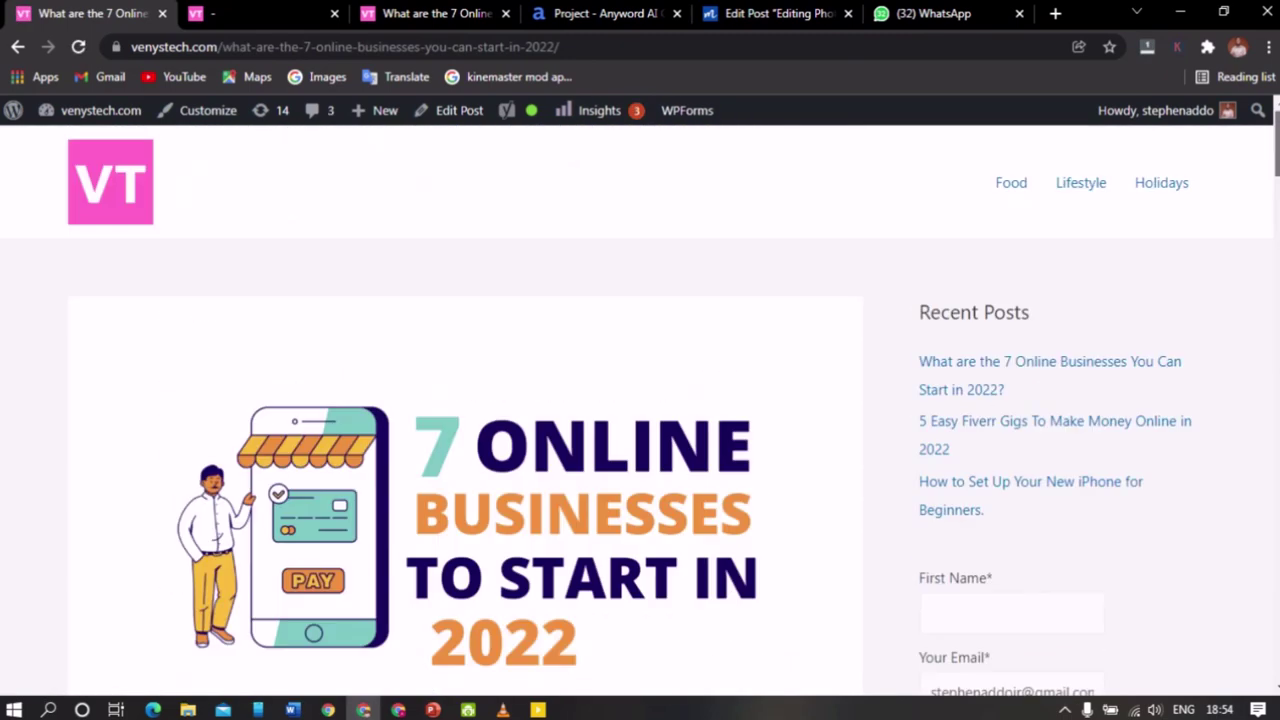
scroll(640, 400, "down", 1)
mouse_move(1276, 155)
left_mouse_down()
mouse_move(1275, 390)
mouse_move(1276, 140)
left_mouse_up()
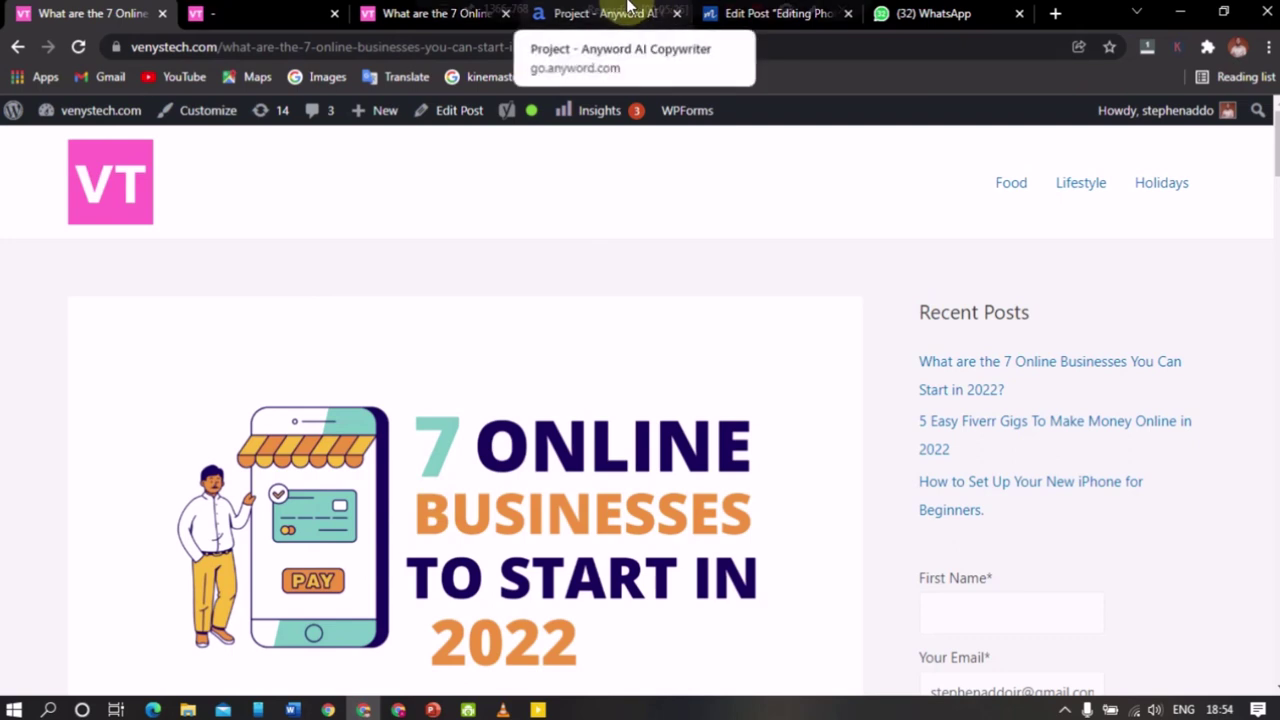
mouse_move(628, 7)
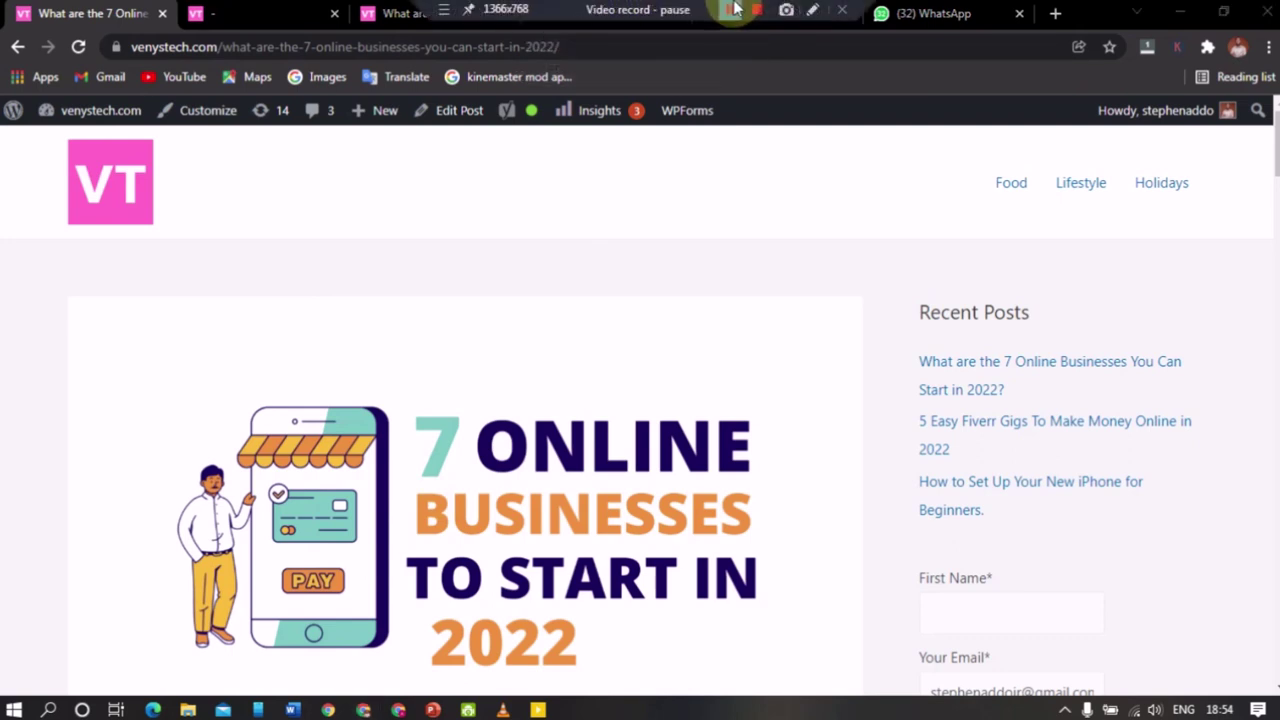